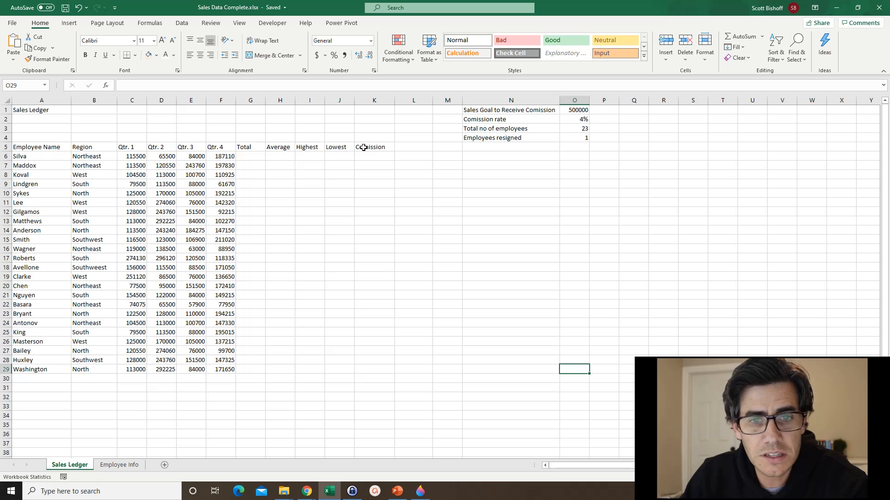
Merge and center the Sales Ledger title across cells A1:K4
drag(33, 111, 382, 139)
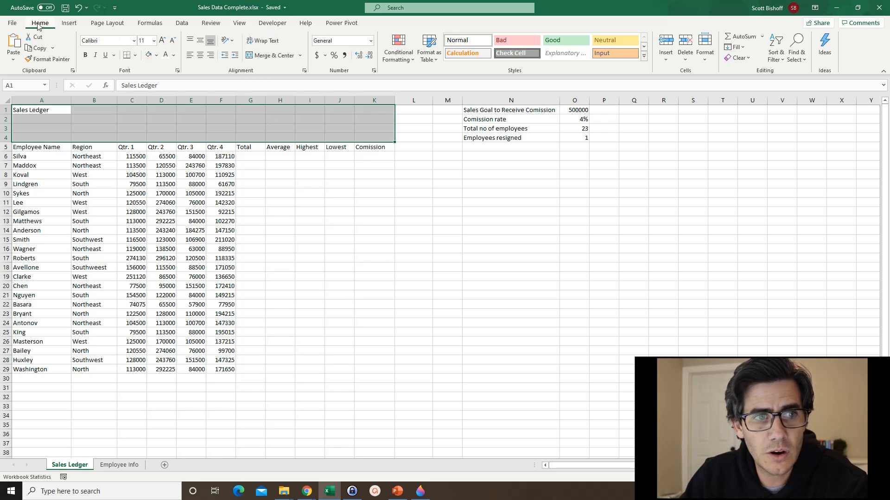
click(269, 57)
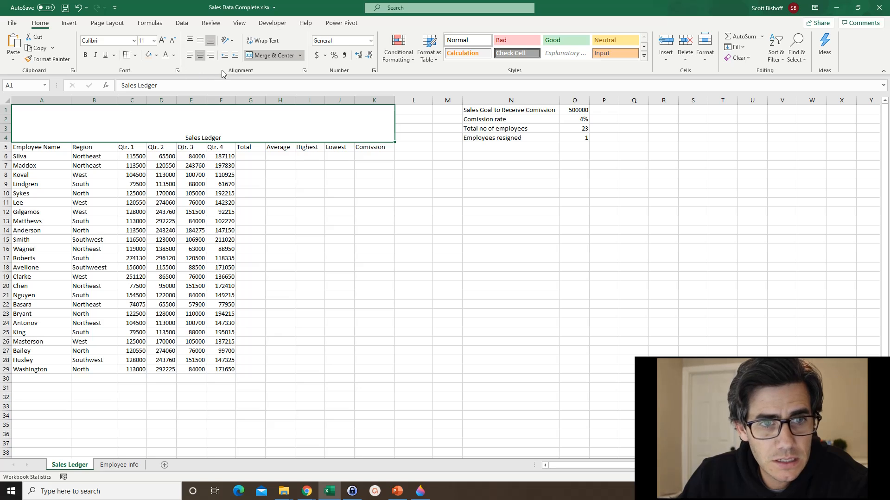
Try left, center and right horizontal alignment on the merged Sales Ledger title, ending on center
click(190, 56)
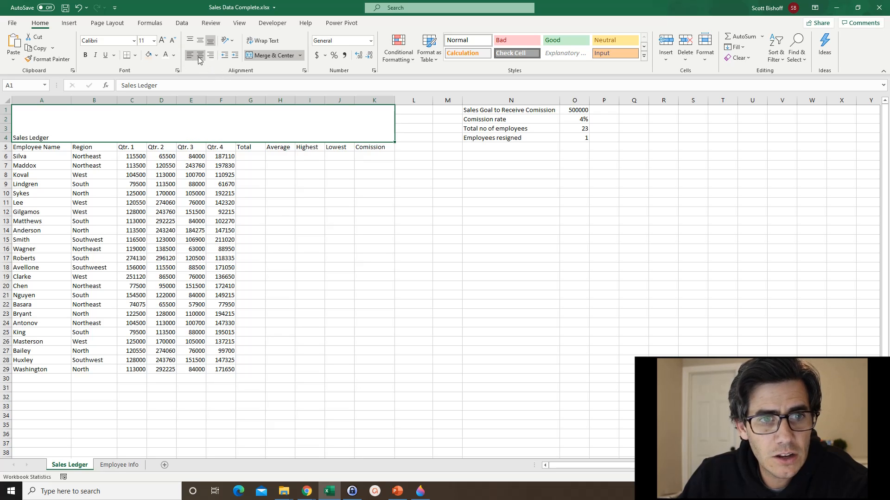
click(199, 57)
click(210, 56)
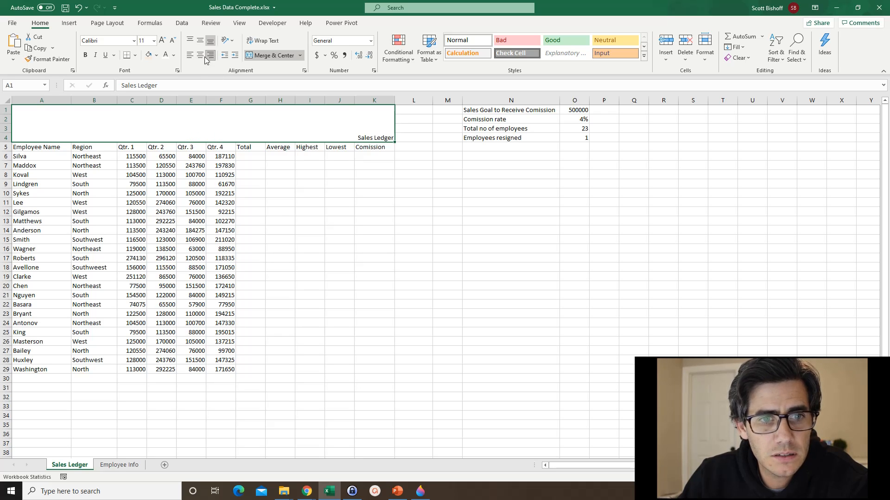
click(189, 56)
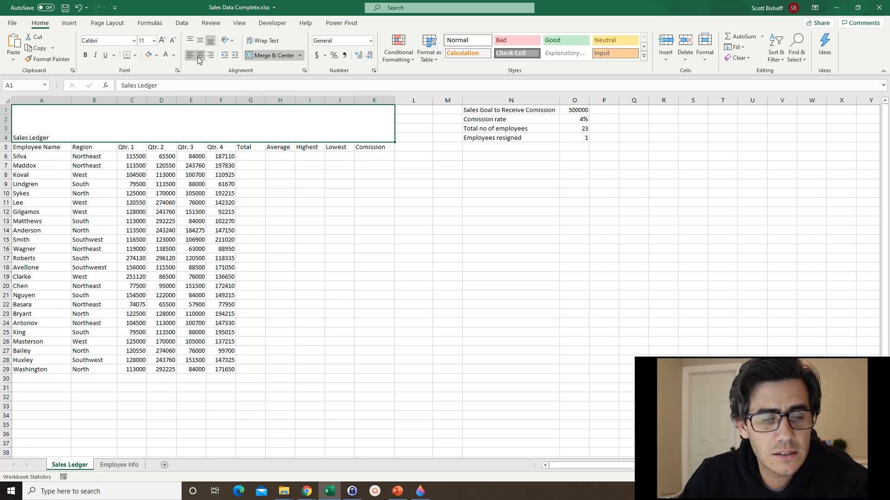
click(199, 57)
click(211, 56)
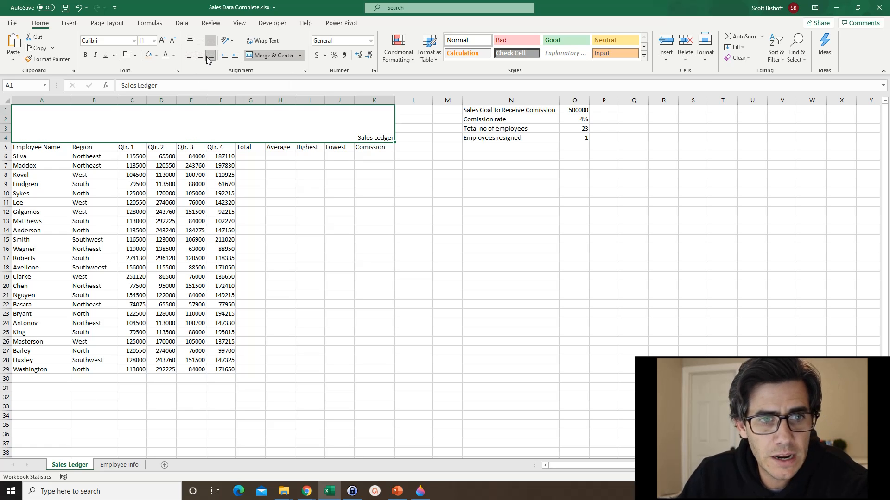
click(200, 55)
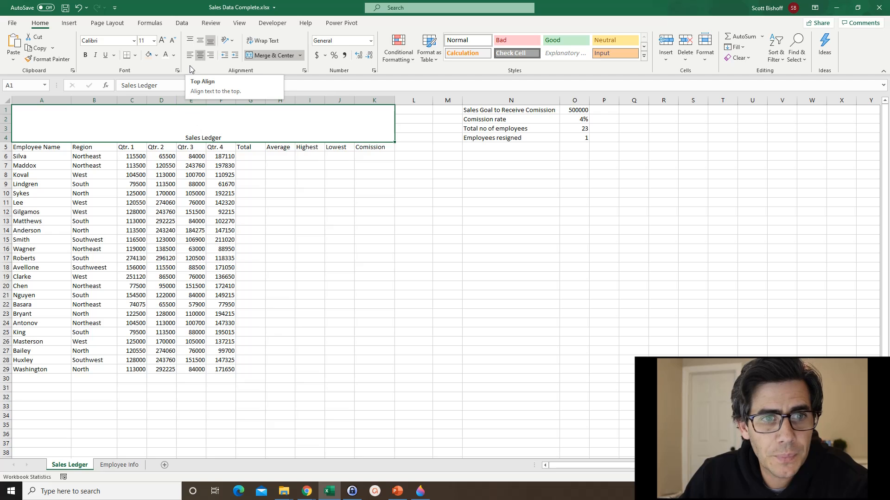
Try top and bottom vertical alignment on the Sales Ledger title, and settle on middle alignment
click(191, 40)
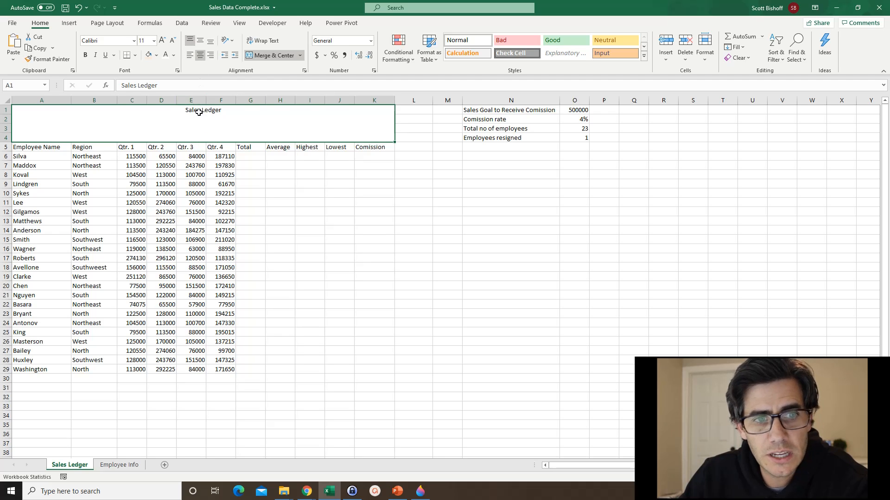
click(200, 40)
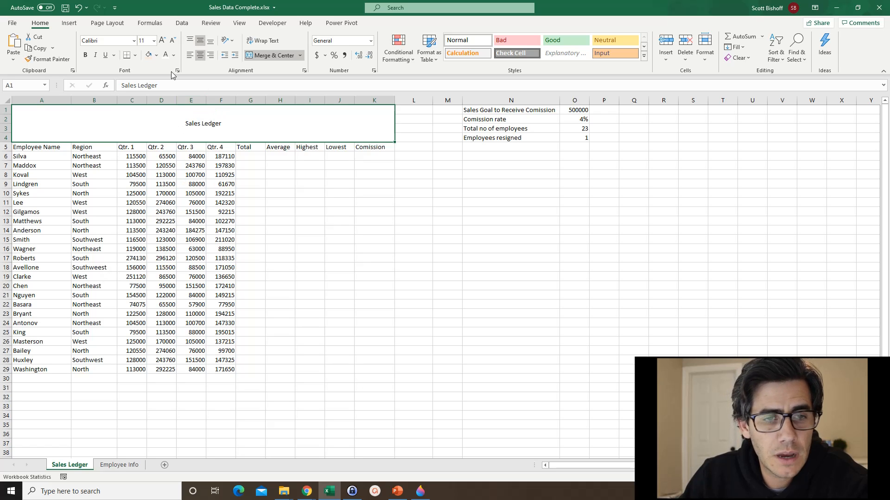
click(211, 41)
click(200, 42)
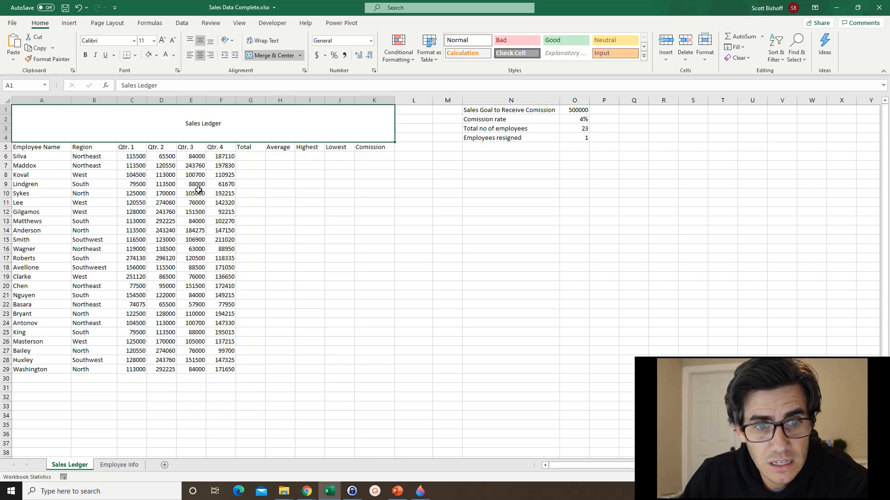
Enlarge the font of the Sales Ledger title to size 36
click(162, 41)
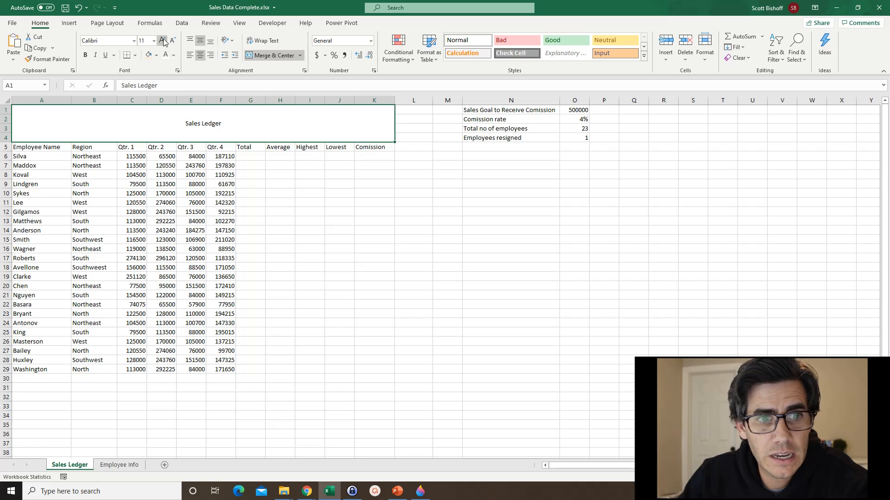
click(162, 40)
click(162, 41)
click(162, 41)
click(162, 41)
click(162, 40)
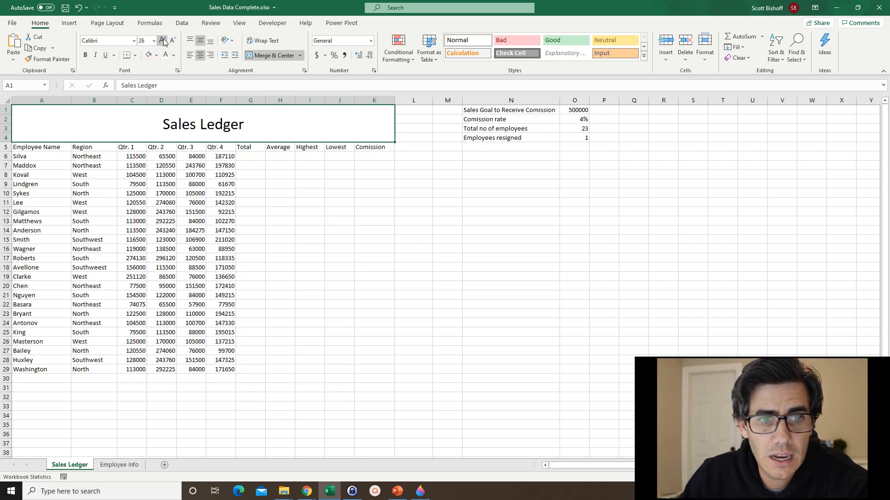
click(162, 41)
click(162, 41)
click(162, 41)
click(162, 40)
click(162, 40)
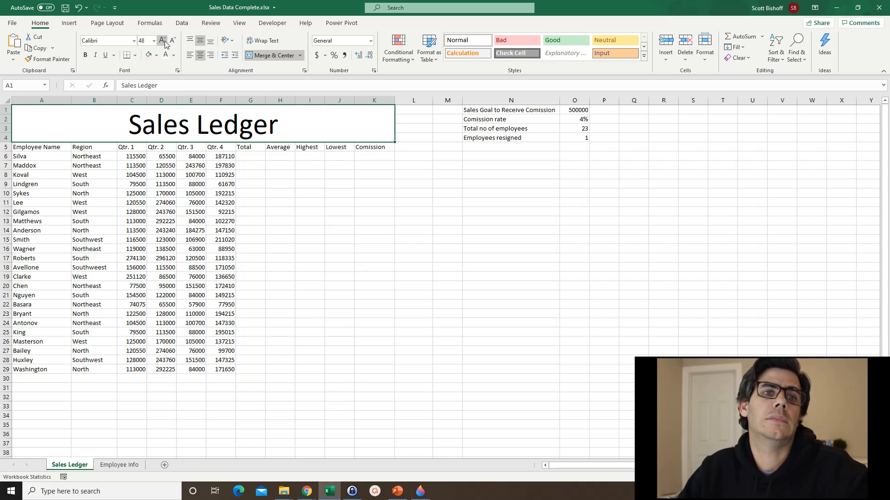
click(172, 41)
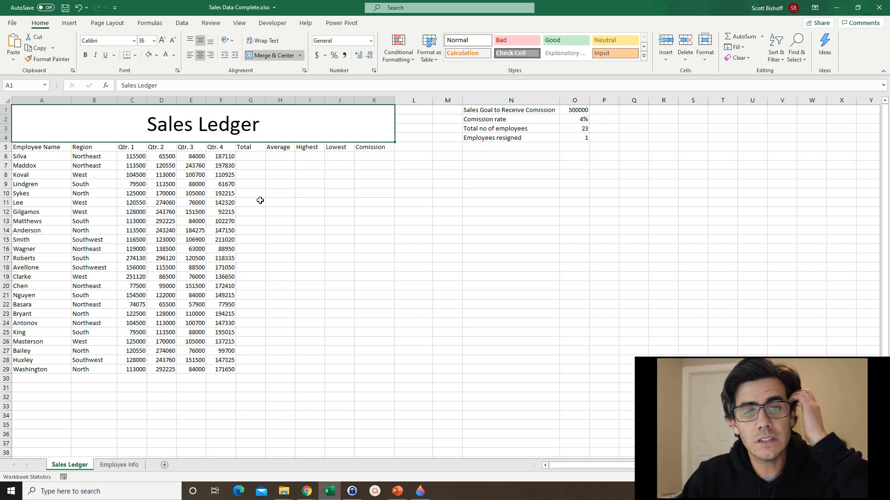
Fill the merged Sales Ledger title cell with a light blue theme color and make its text bold
click(156, 56)
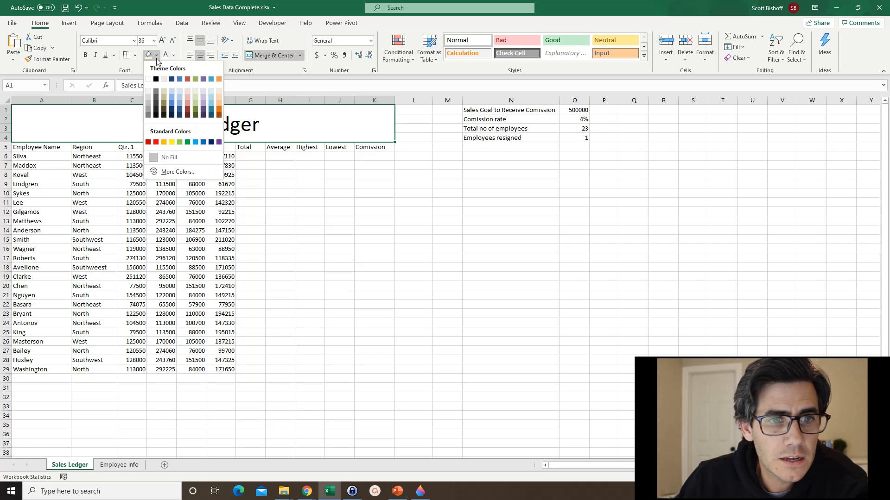
click(171, 98)
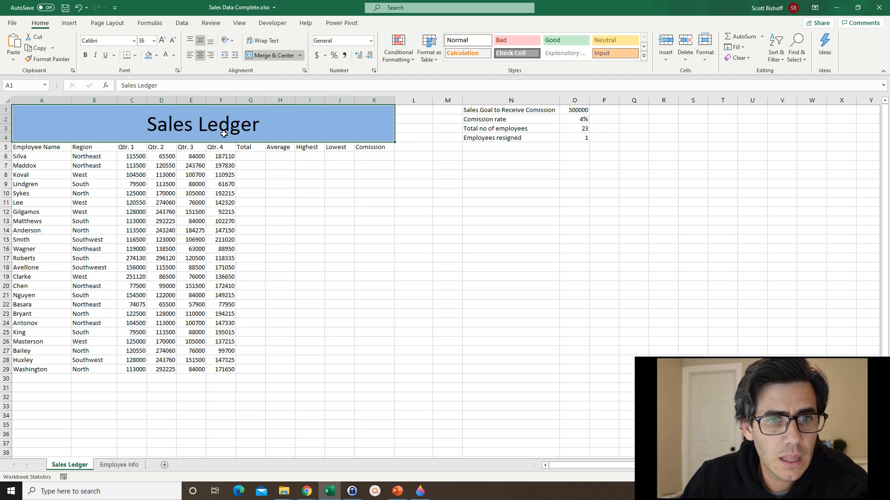
key(ctrl+b)
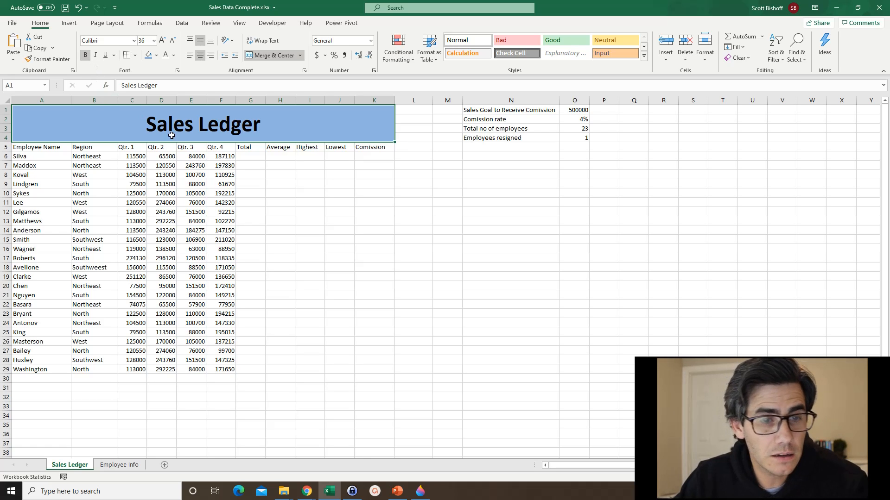
Enter the text "ctrl+b" in cell I11 and delete it again
click(309, 206)
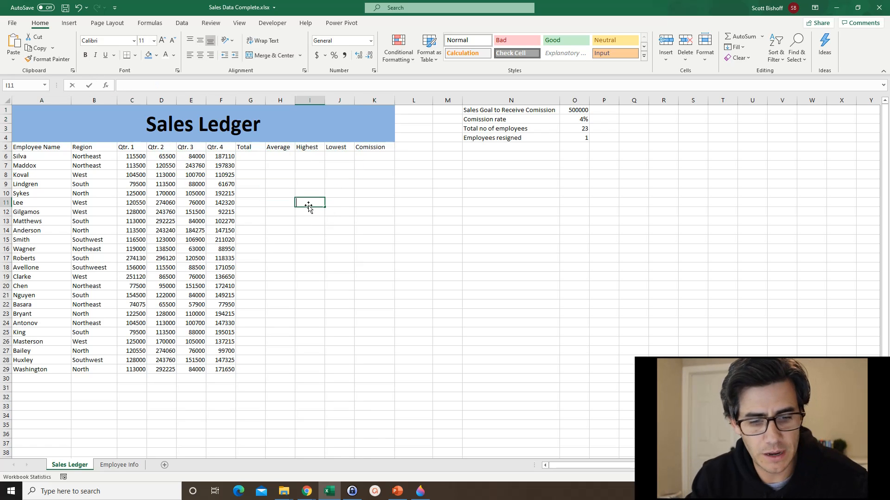
text(ctrl+b)
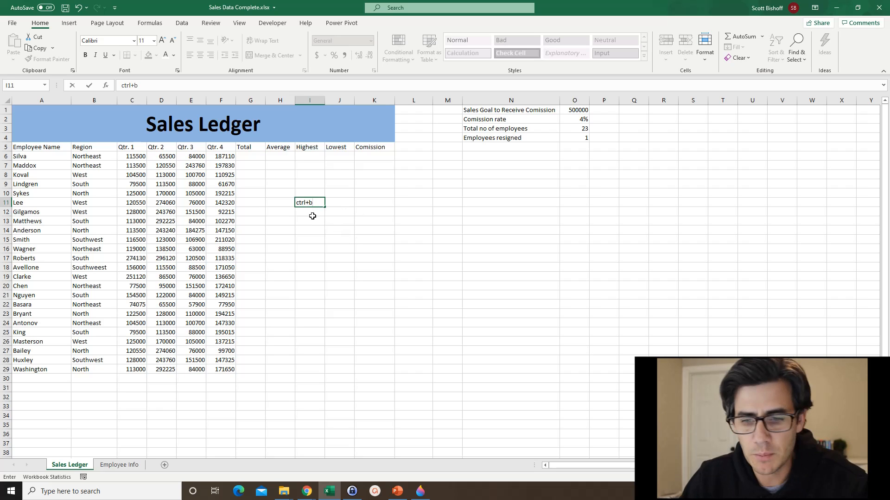
click(314, 209)
click(313, 203)
key(Delete)
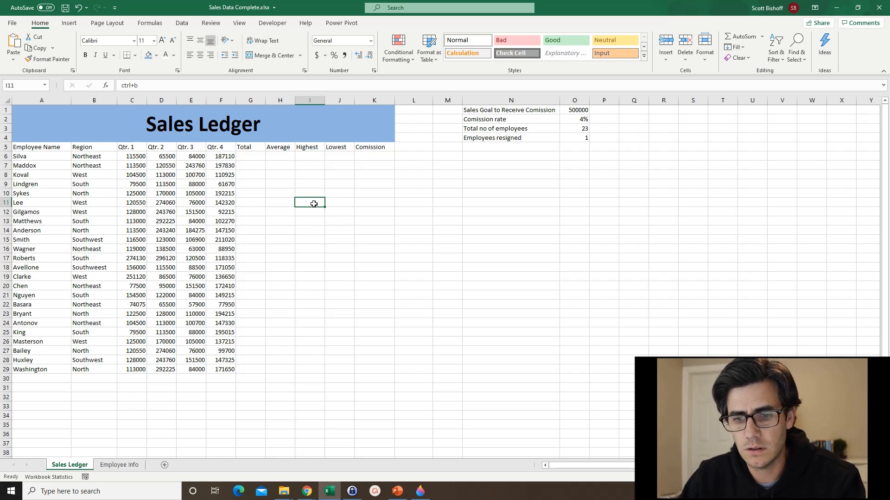
Toggle bold off and back on for the Sales Ledger title
click(87, 57)
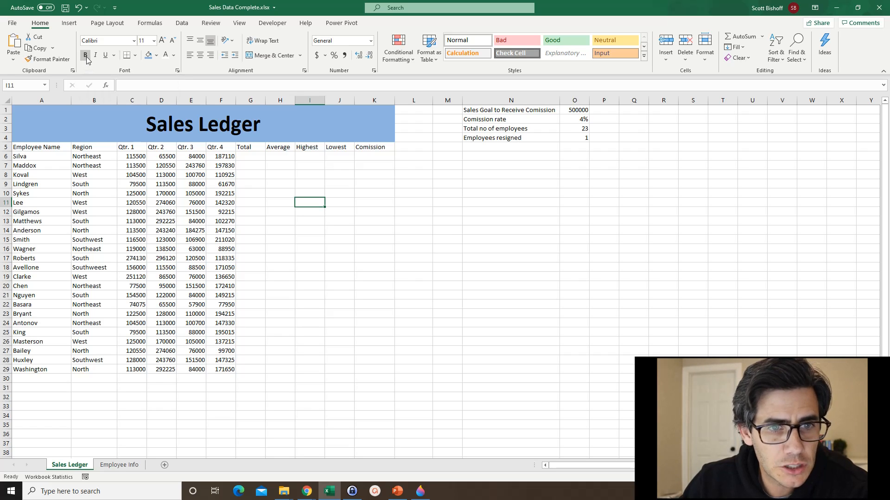
key(ctrl+Home)
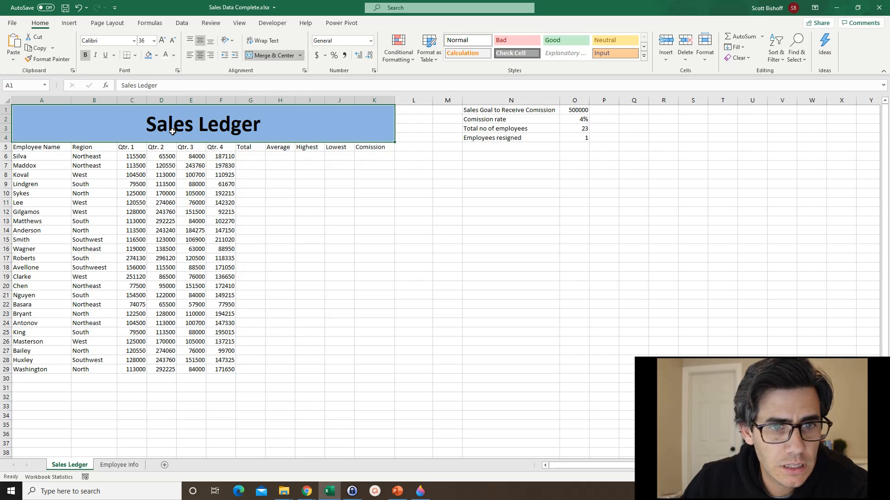
click(87, 58)
click(86, 57)
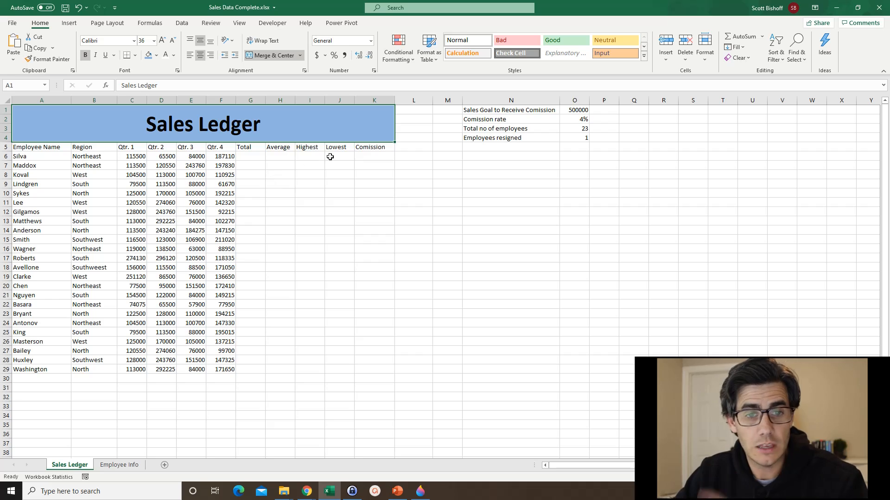
Center the column headings in A5:K5 horizontally and vertically, and make them bold
drag(30, 146, 379, 147)
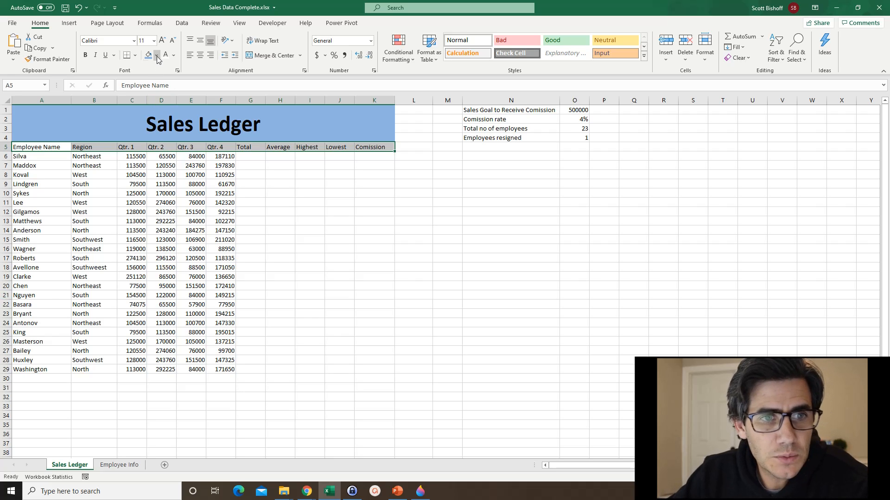
click(200, 55)
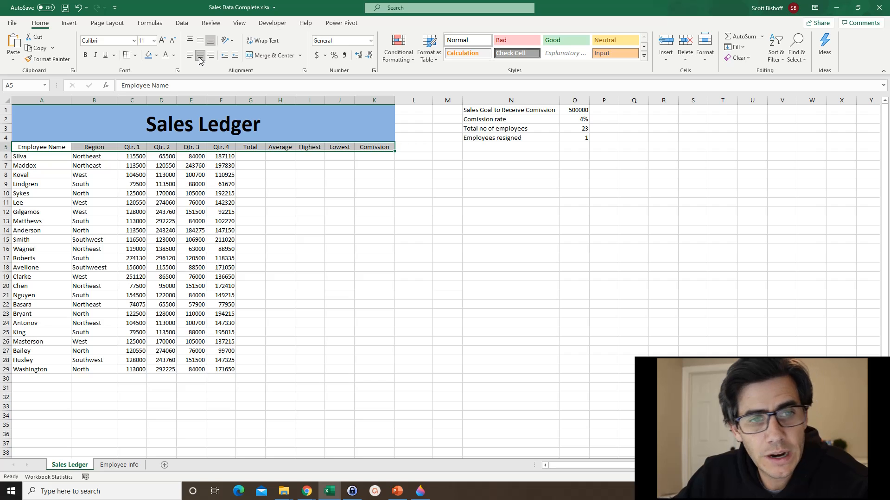
click(200, 40)
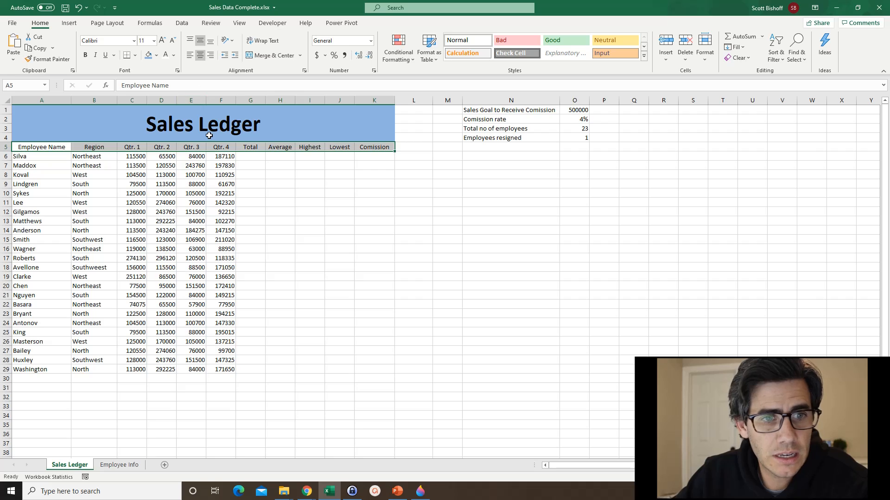
key(ctrl+q)
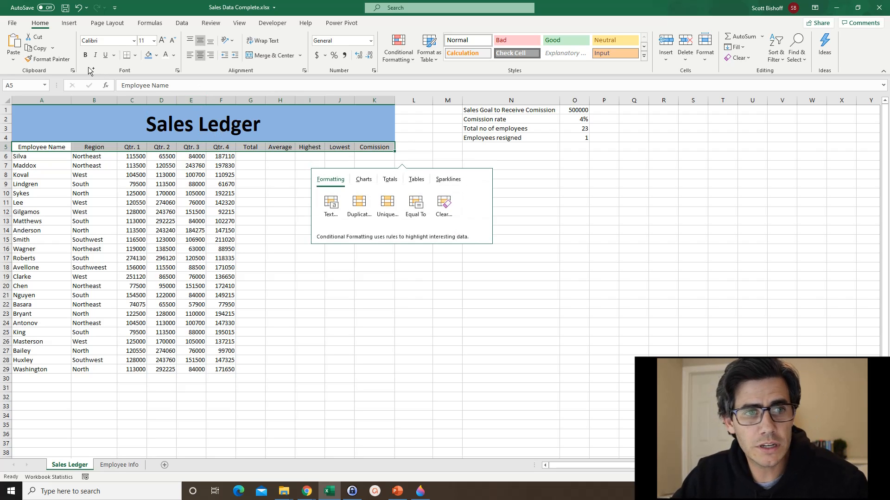
click(86, 57)
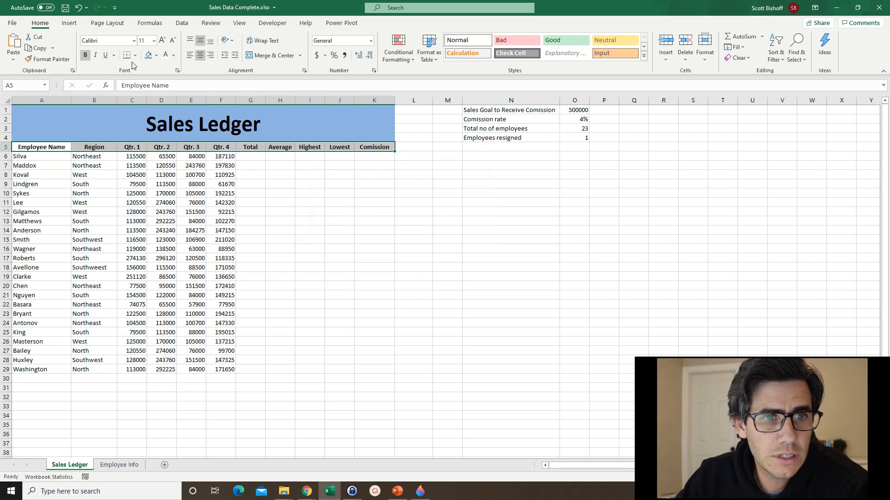
Fill the heading row A5:K5 with dark blue and set its font color to white
click(156, 55)
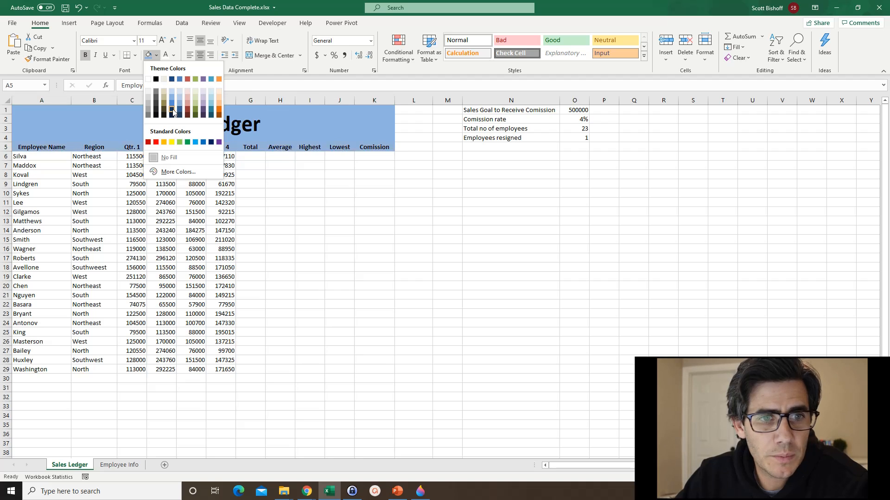
click(172, 79)
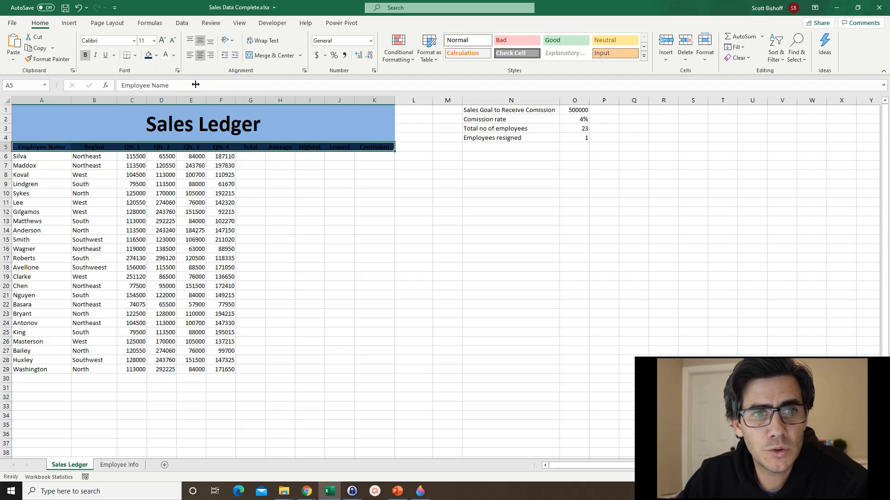
click(174, 56)
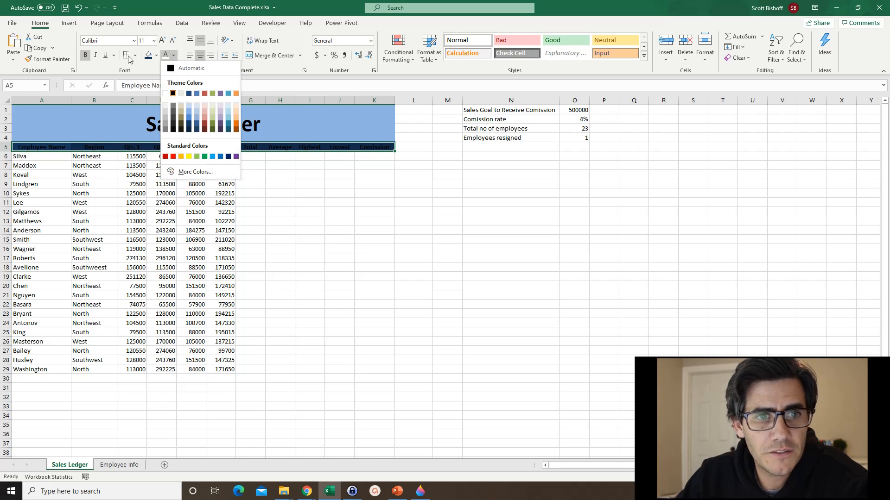
click(165, 93)
click(320, 211)
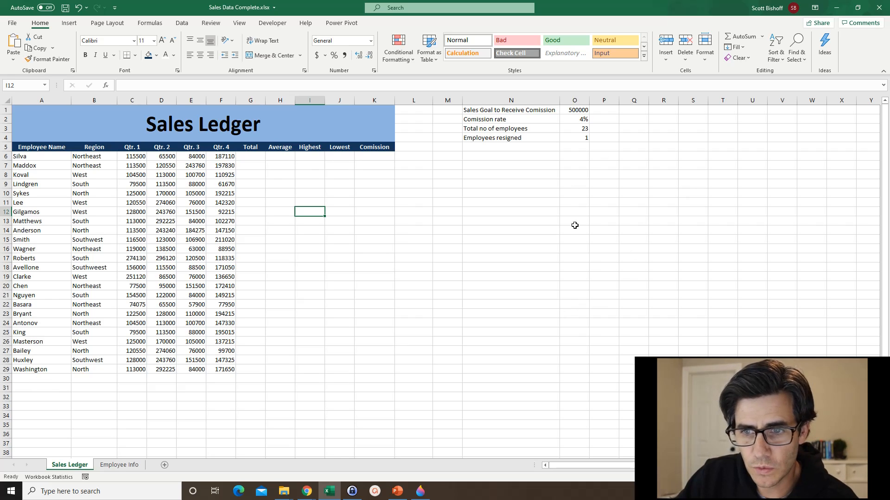
Enter the text "Hello, welcome to this class. I am excited to have you." in cell R12
click(665, 211)
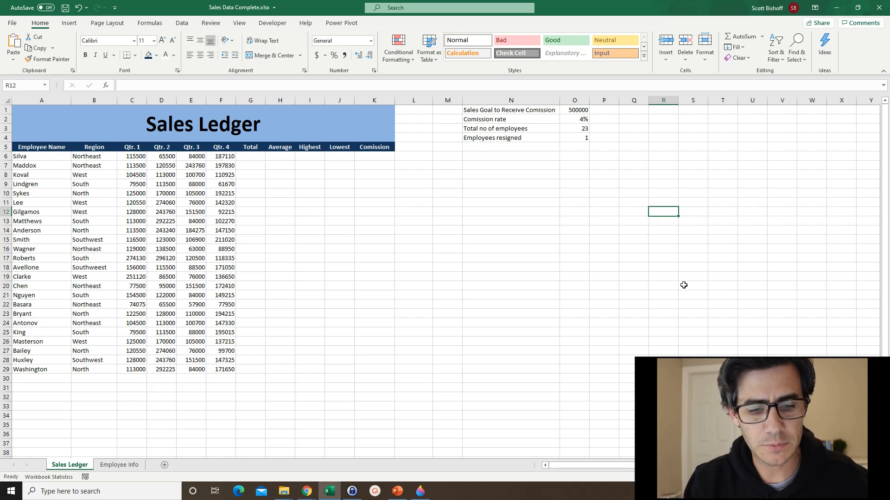
text(Hel)
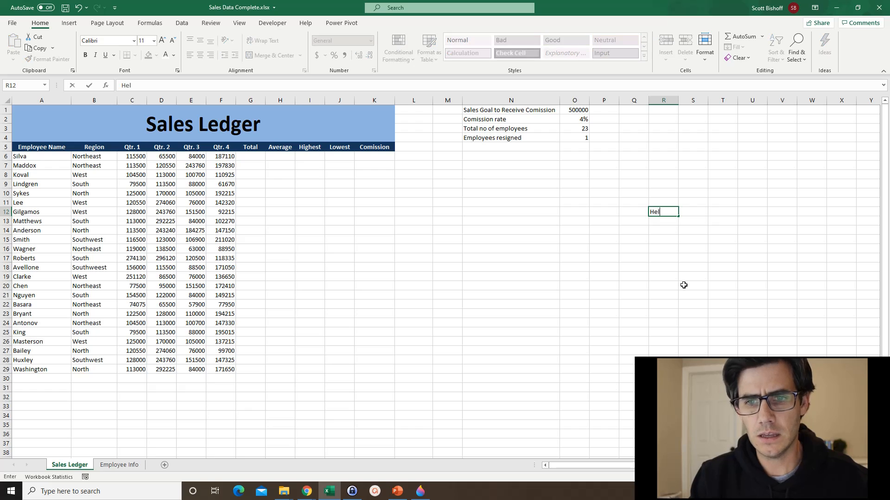
text(lo, welcome to )
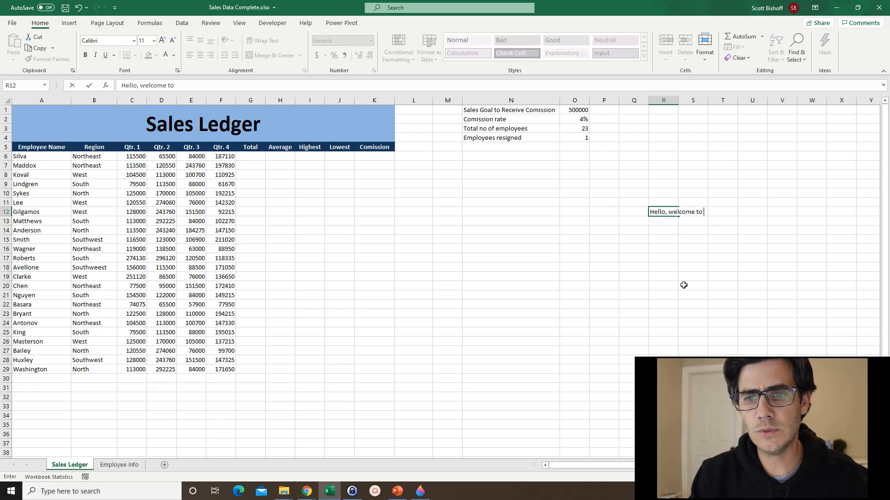
text(this class. I am)
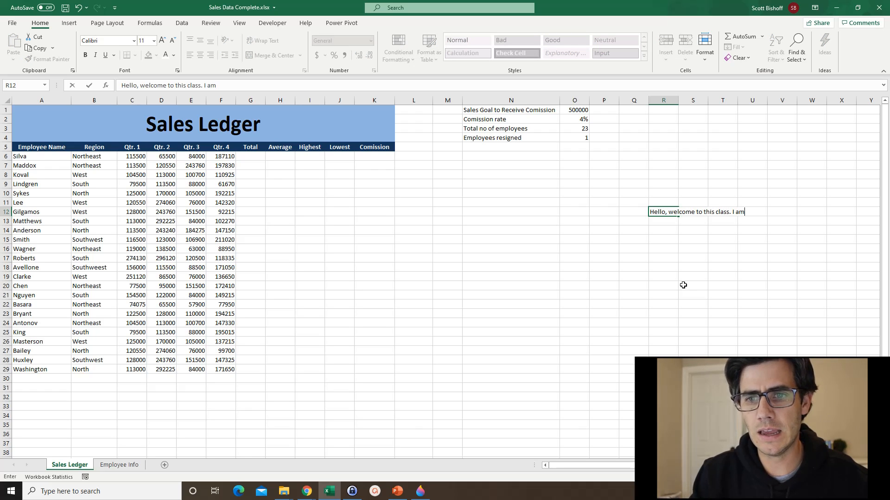
text( excited to have)
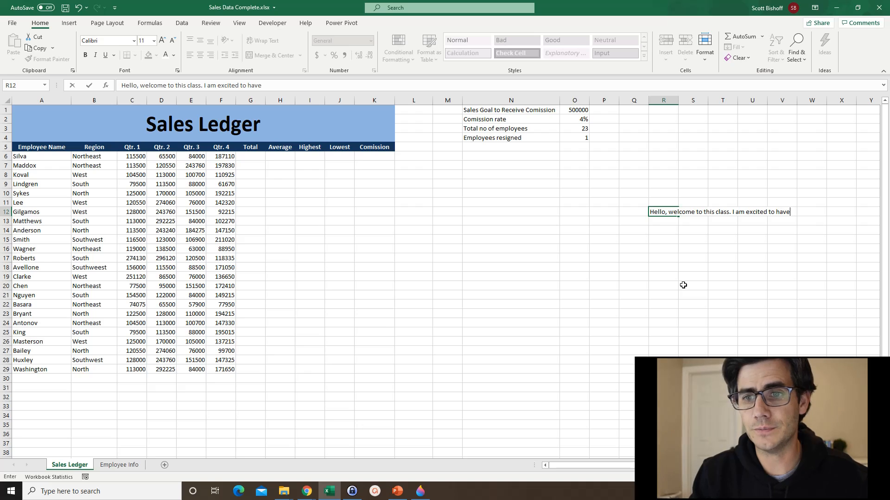
text( you.)
click(579, 286)
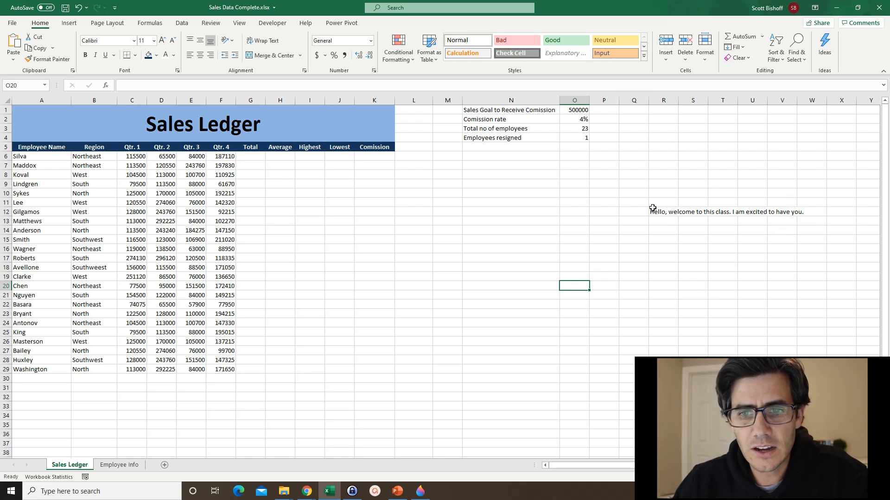
AutoFit the width of column R to the sentence in R12
click(669, 212)
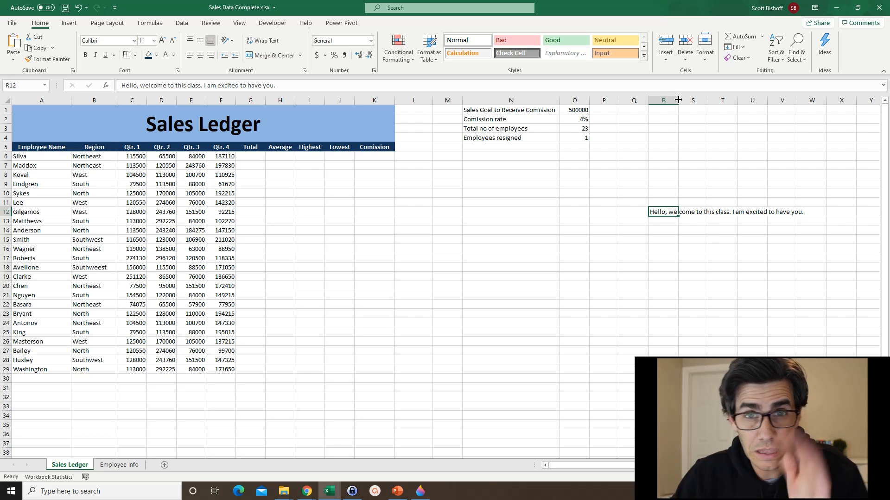
mouse_move(678, 100)
mouse_down()
mouse_move(808, 103)
mouse_move(675, 108)
mouse_up()
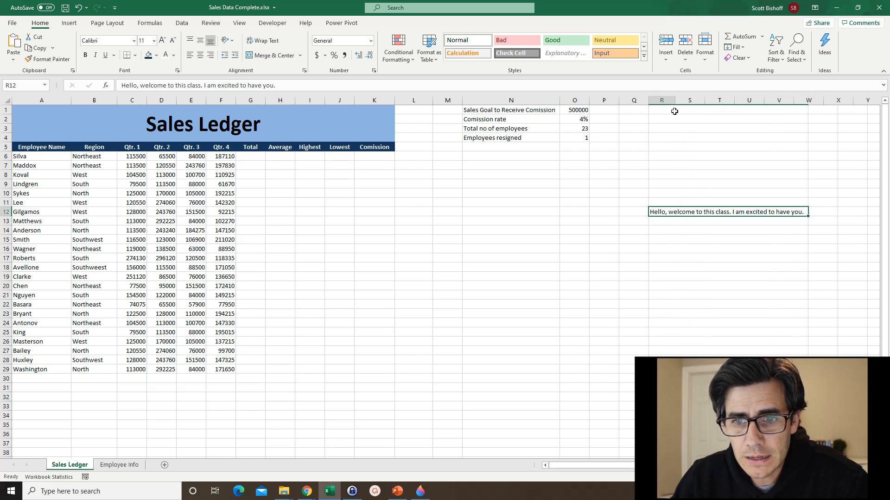
click(691, 276)
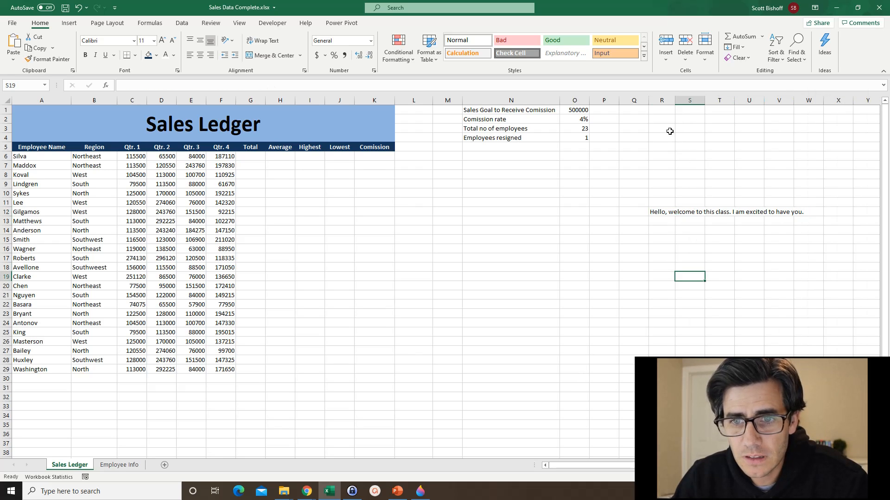
double_click(675, 99)
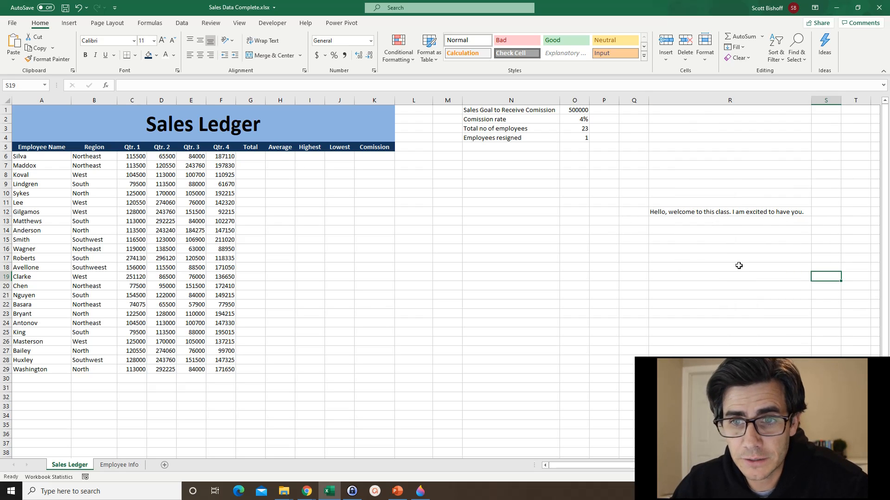
Copy the welcome sentence from R12 into R13
click(671, 212)
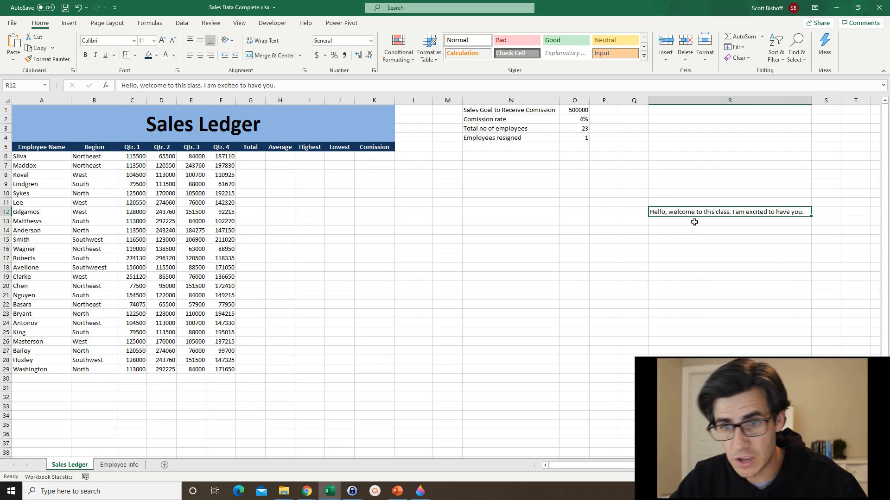
click(665, 204)
click(668, 210)
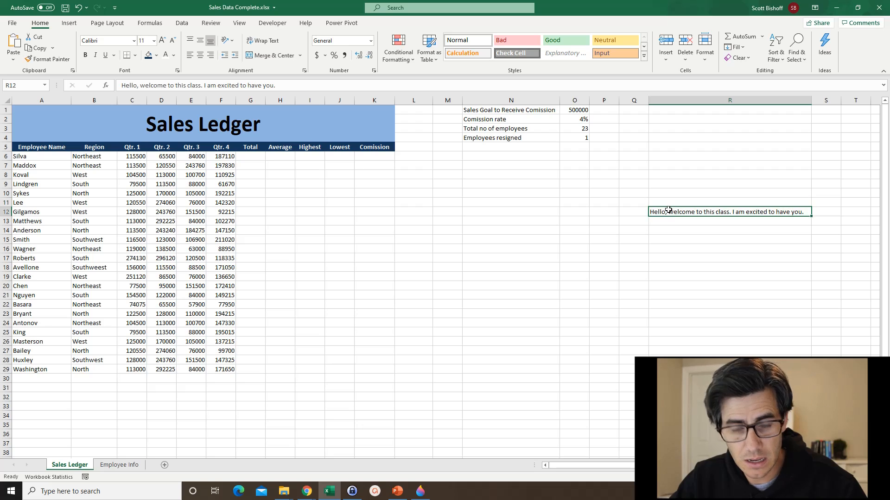
key(ctrl+c)
click(673, 221)
key(ctrl+v)
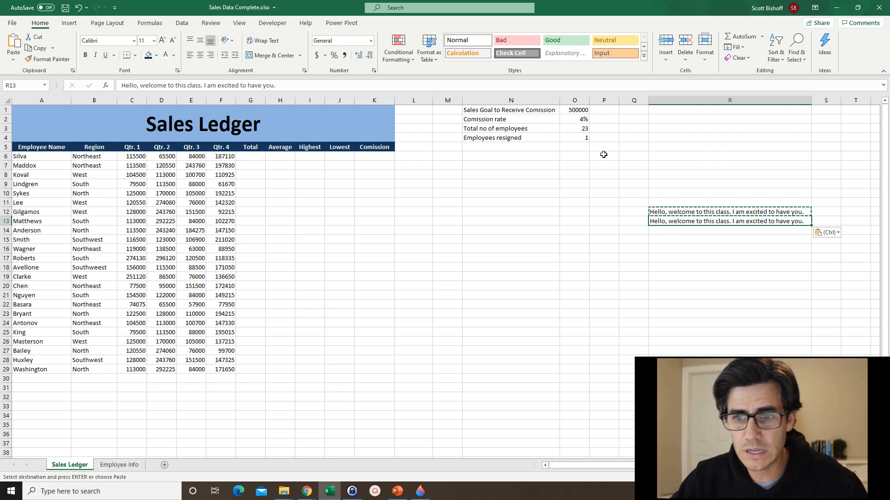
Append "We are going to cover some intermediate topics in excel" to the sentence in R13
click(307, 83)
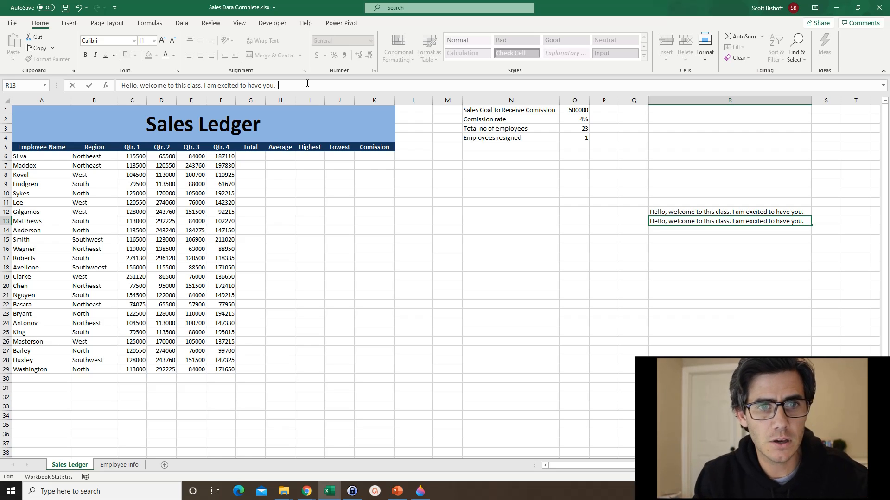
text(We are going to )
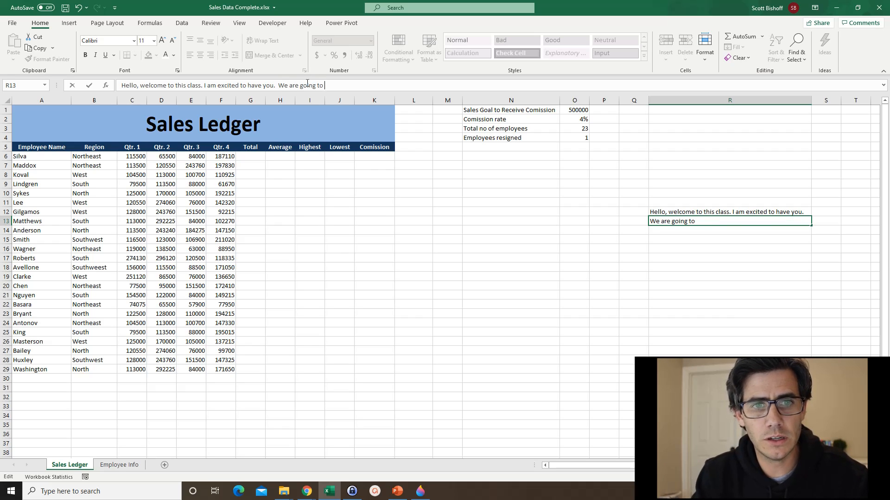
text(cover some )
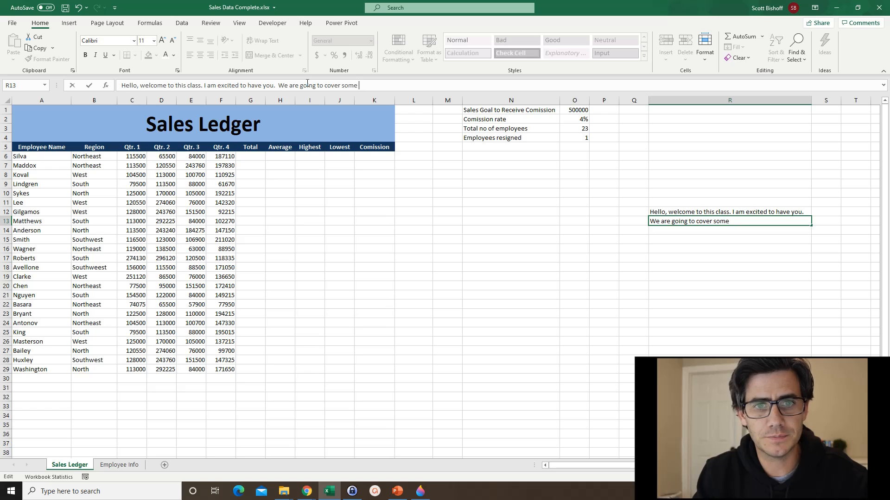
text(bntermediate )
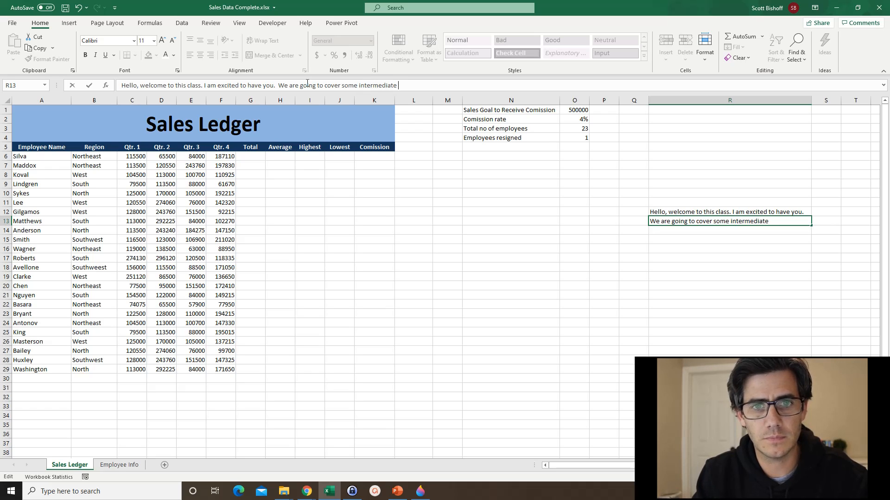
text(topics in excel)
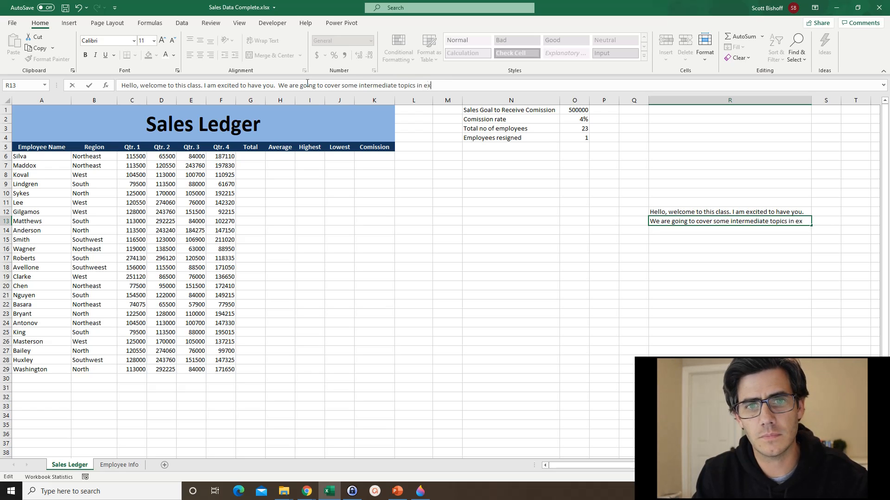
click(694, 268)
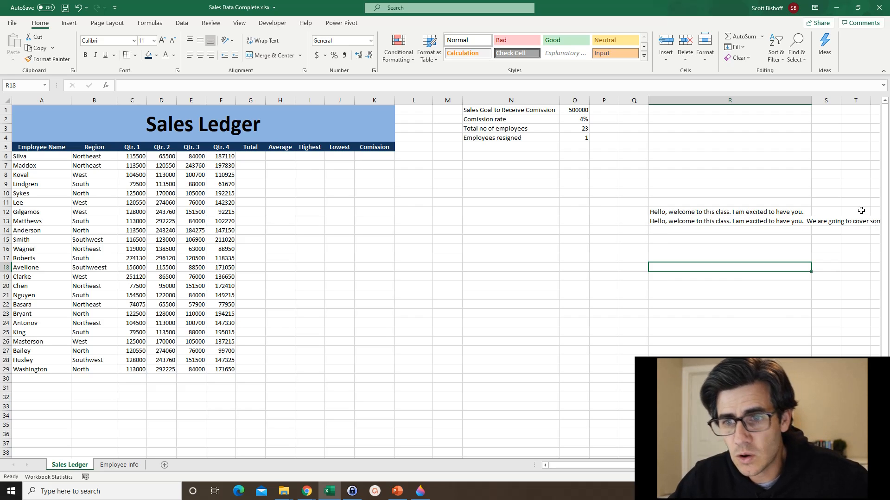
Wrap the text in R13 within the cell, toggling the wrapping off and back on
mouse_move(810, 103)
mouse_down()
mouse_move(873, 109)
mouse_move(811, 111)
mouse_up()
click(709, 222)
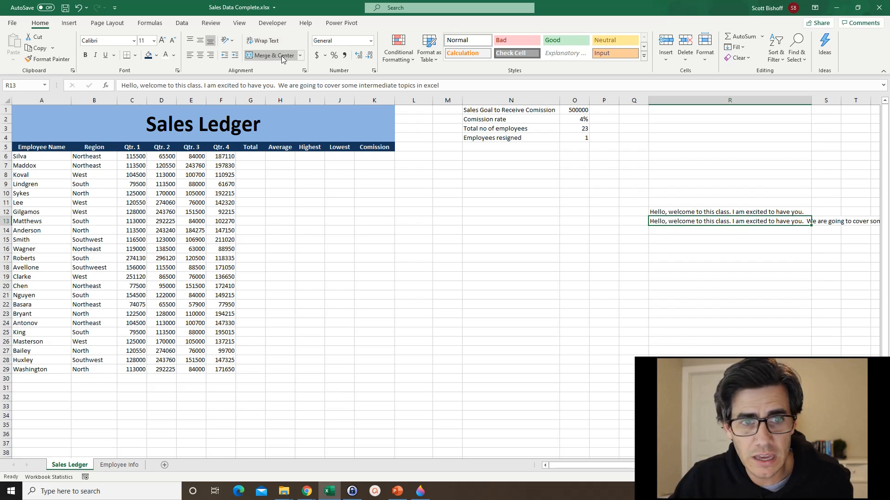
click(266, 44)
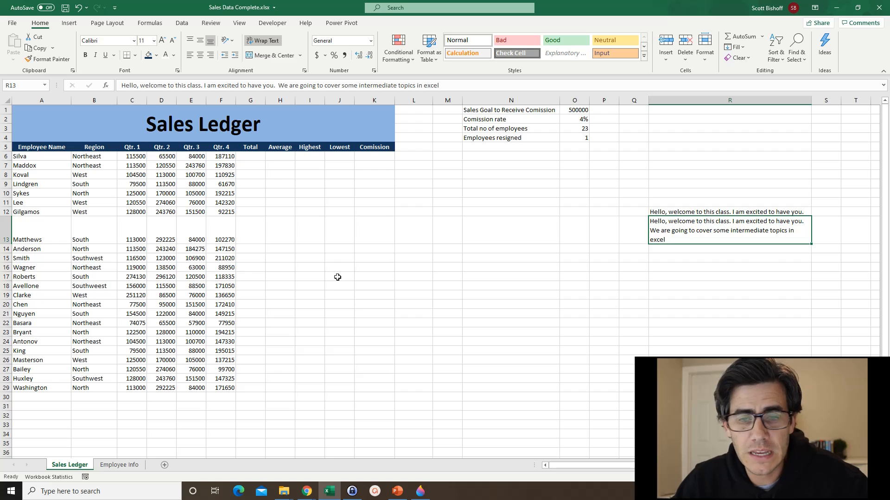
click(264, 41)
click(263, 42)
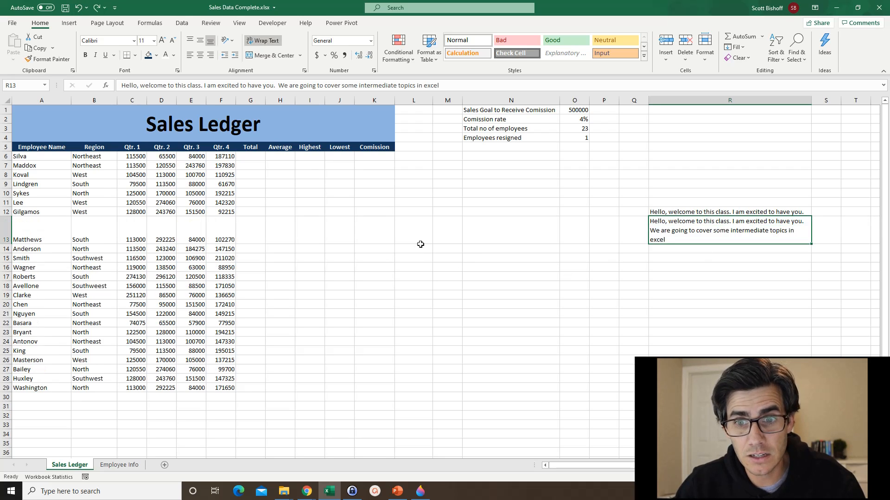
Undo the text wrapping, sample sentences and column R width change, and clear the leftover copy selection
key(ctrl+z)
key(ctrl+z)
key(ctrl+z)
key(ctrl+z)
key(ctrl+z)
key(ctrl+z)
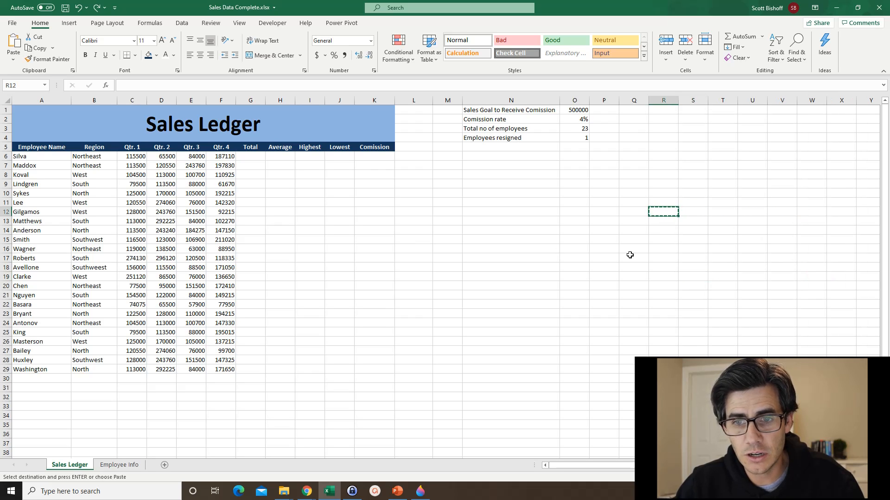
click(660, 248)
key(Escape)
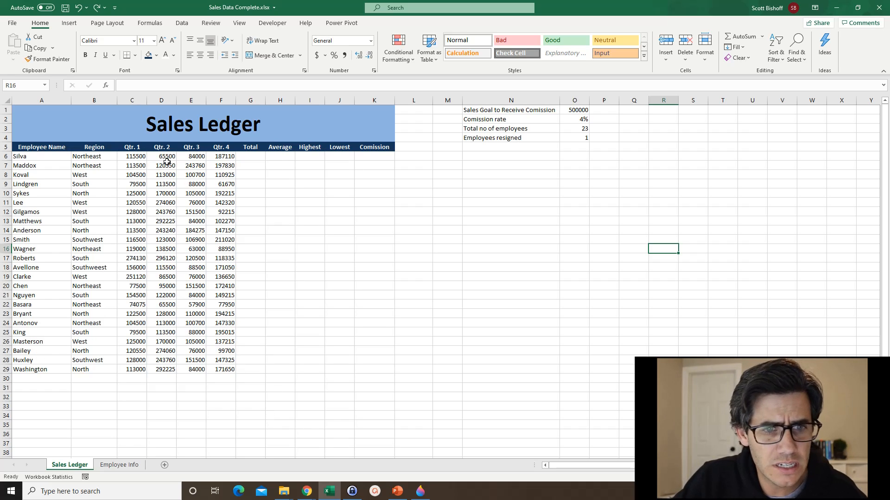
Apply the Accounting number format with dollar signs to the quarterly sales figures in C6:F29
drag(130, 157, 232, 370)
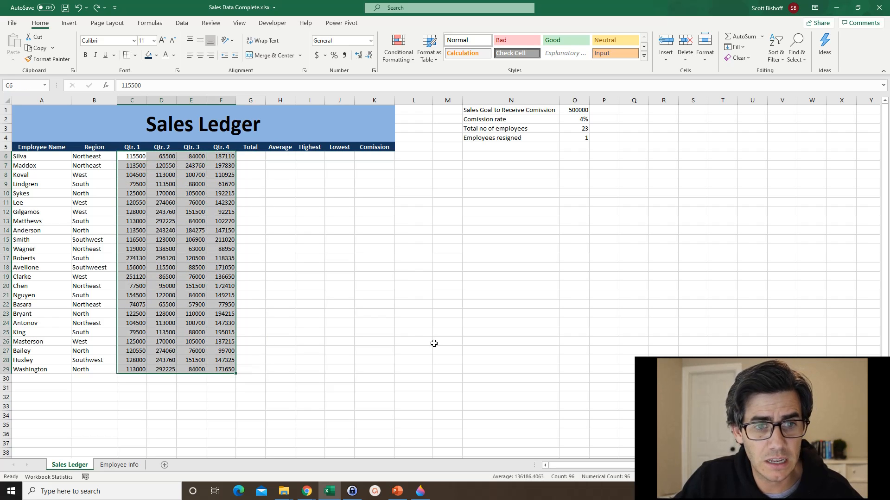
click(265, 219)
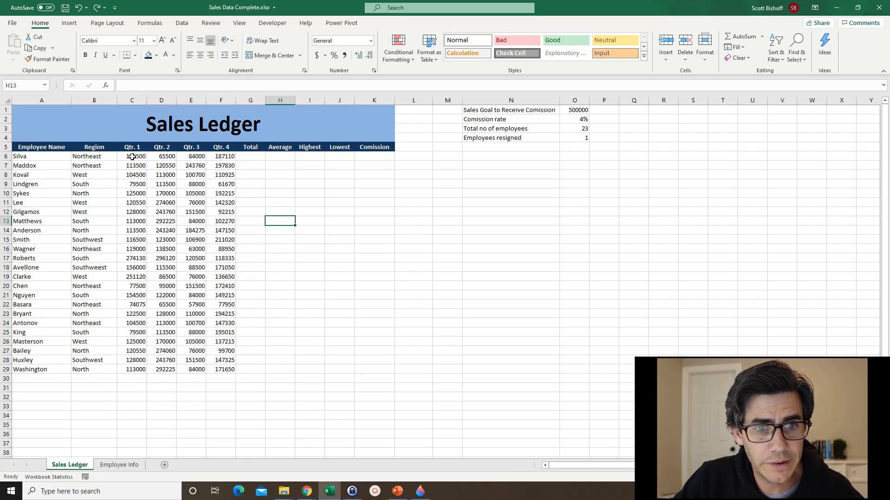
drag(132, 157, 230, 370)
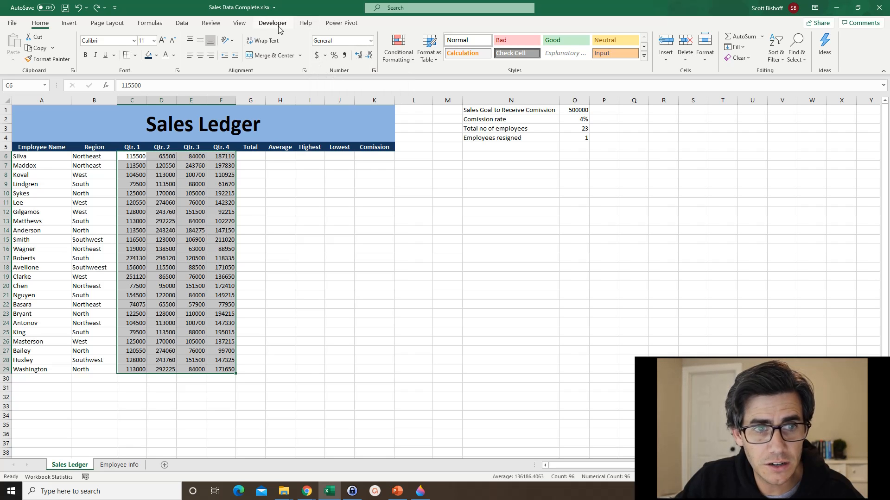
click(317, 55)
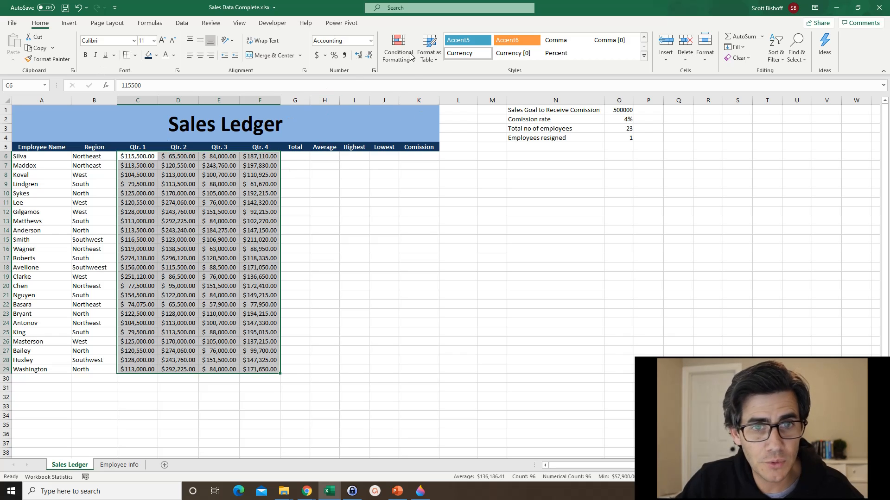
Increase the decimal places of the quarterly sales figures in C6:F29 to six
click(359, 56)
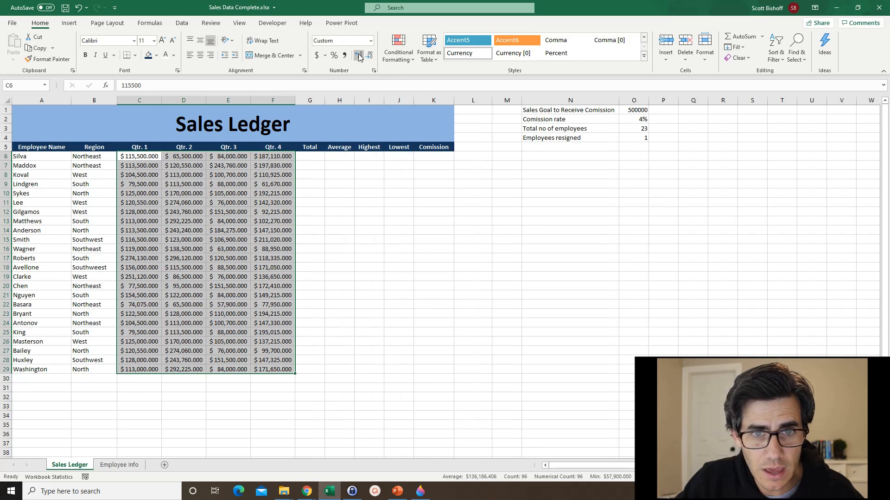
click(359, 57)
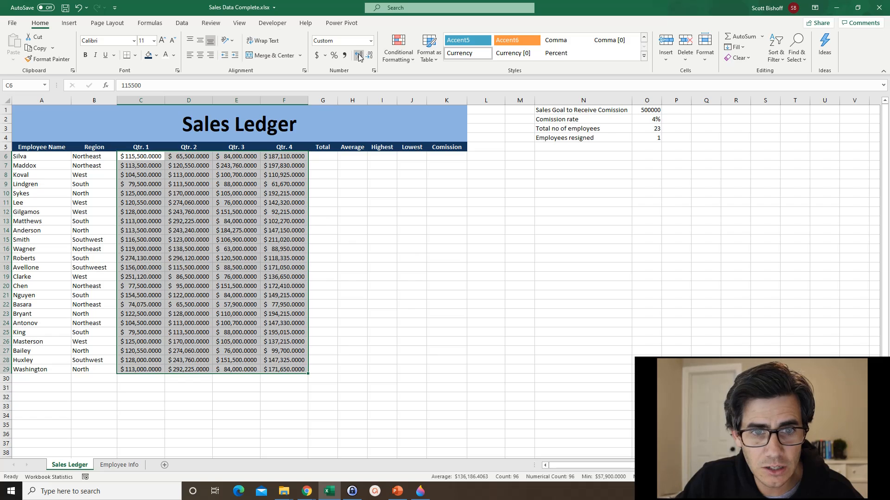
click(359, 56)
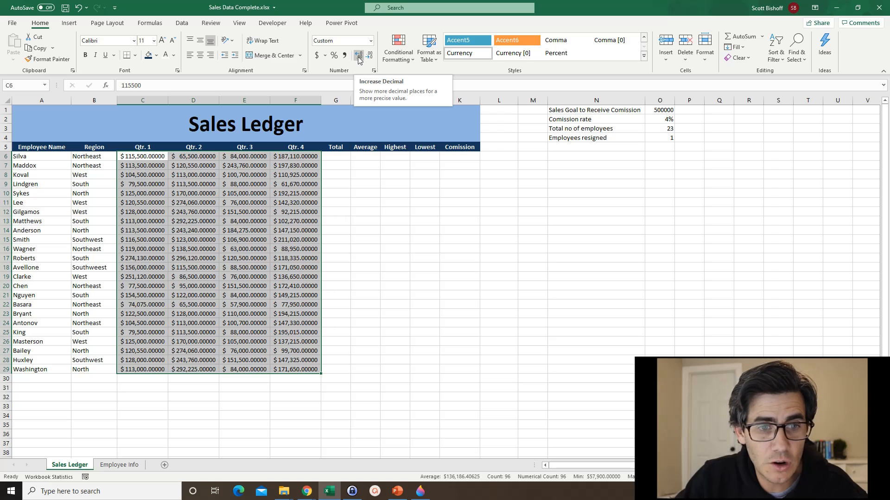
click(360, 57)
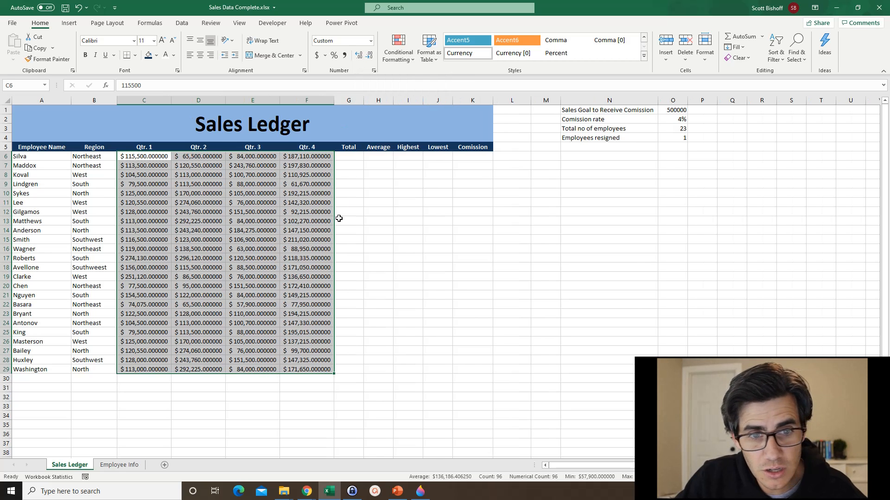
Reduce the quarterly sales figures in C6:F29 to no decimal places and bring them back to two
click(369, 56)
click(370, 56)
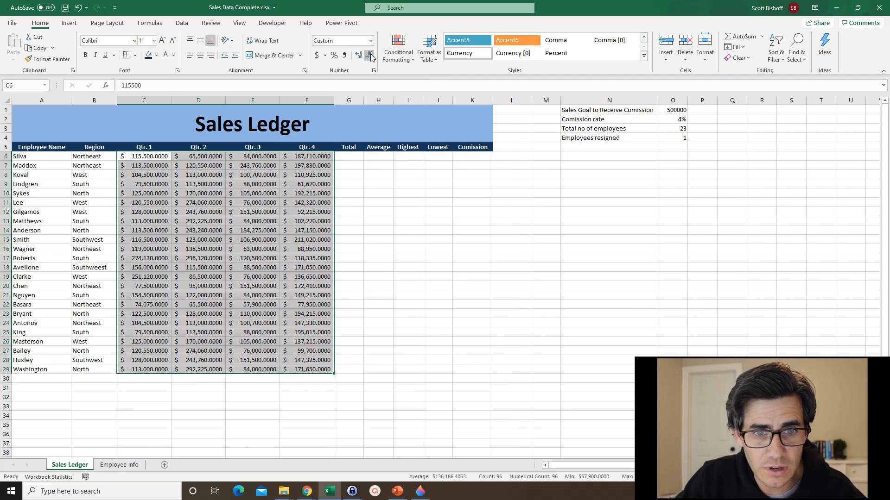
click(370, 56)
click(370, 56)
click(370, 56)
click(370, 56)
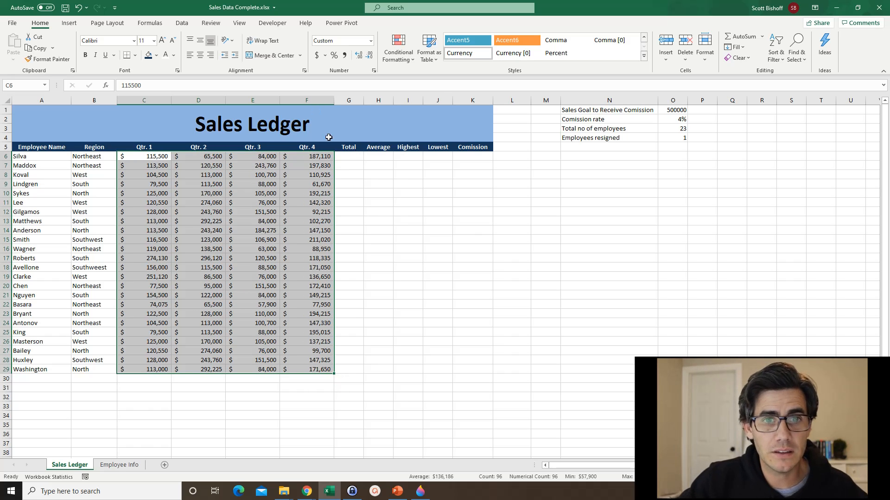
click(359, 55)
click(358, 55)
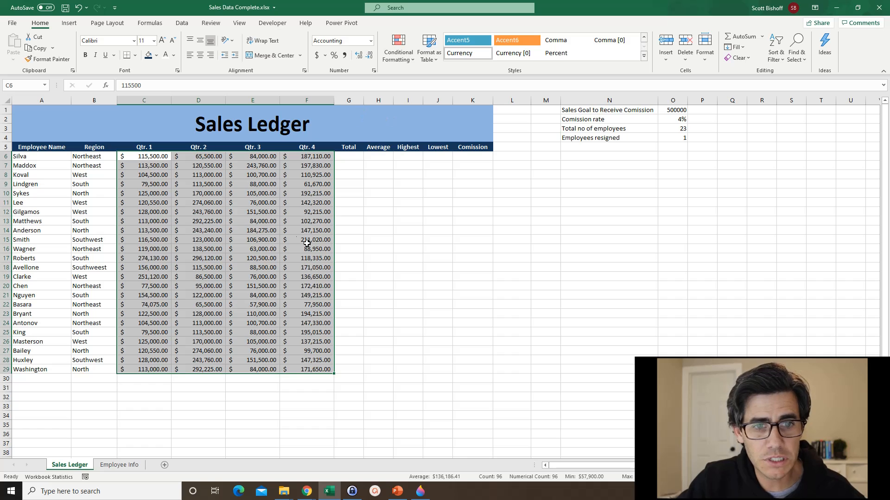
Reduce the quarterly sales figures in C6:F29 to no decimal places and deselect the range
click(370, 56)
click(370, 56)
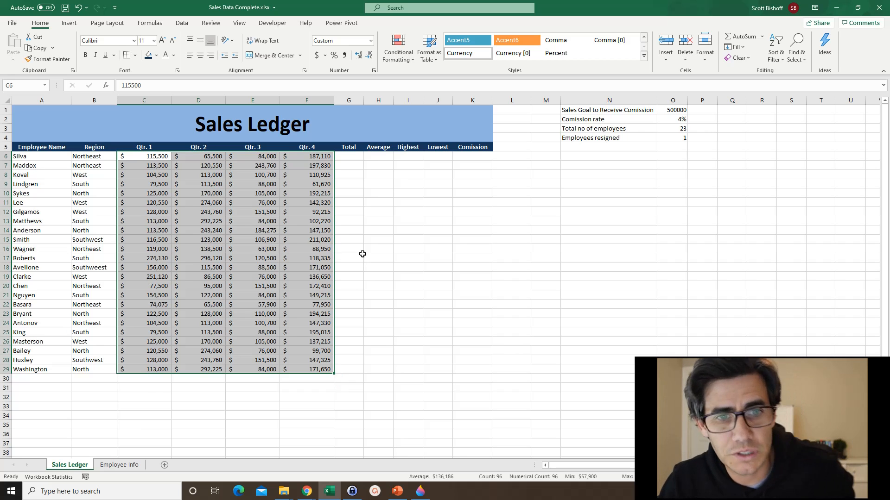
drag(379, 258, 379, 251)
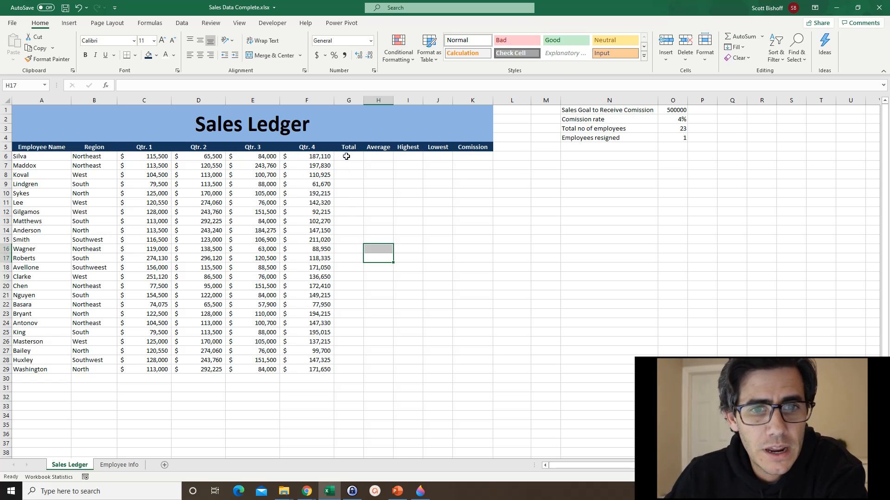
Total the first employee's quarterly sales C6:F6 in G6 with AutoSum
drag(156, 159, 320, 157)
click(373, 157)
click(411, 160)
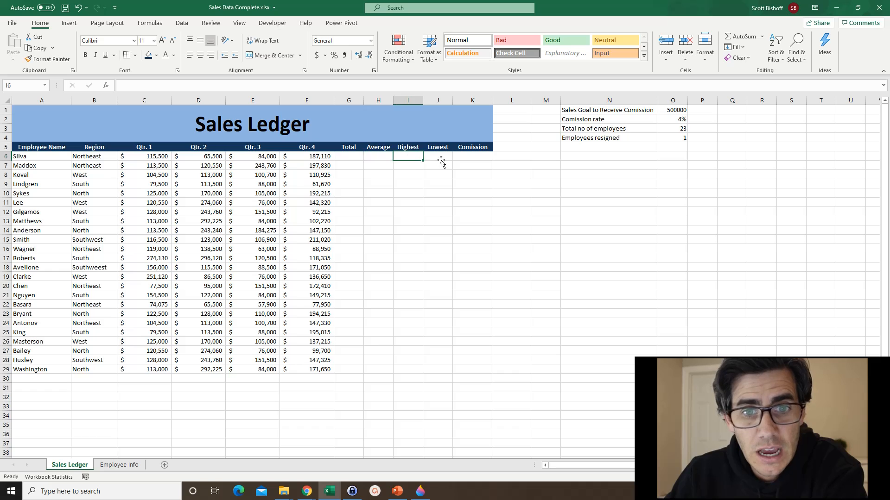
click(440, 159)
click(349, 158)
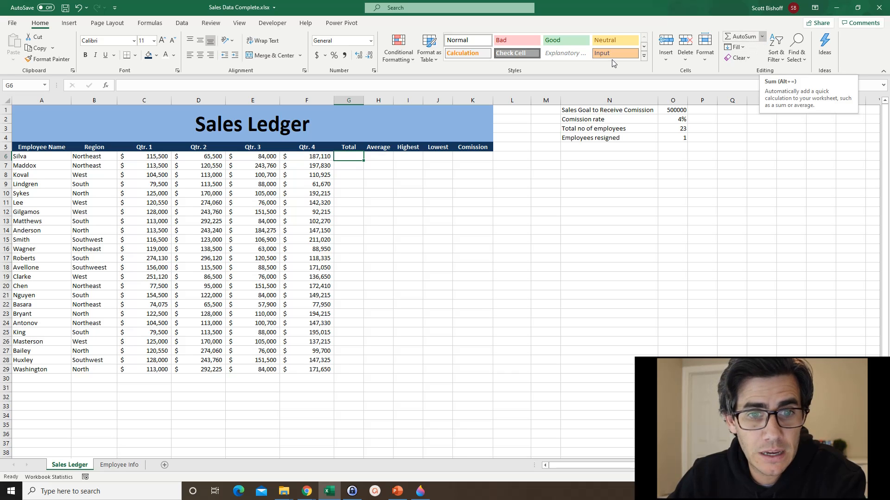
drag(148, 158, 319, 157)
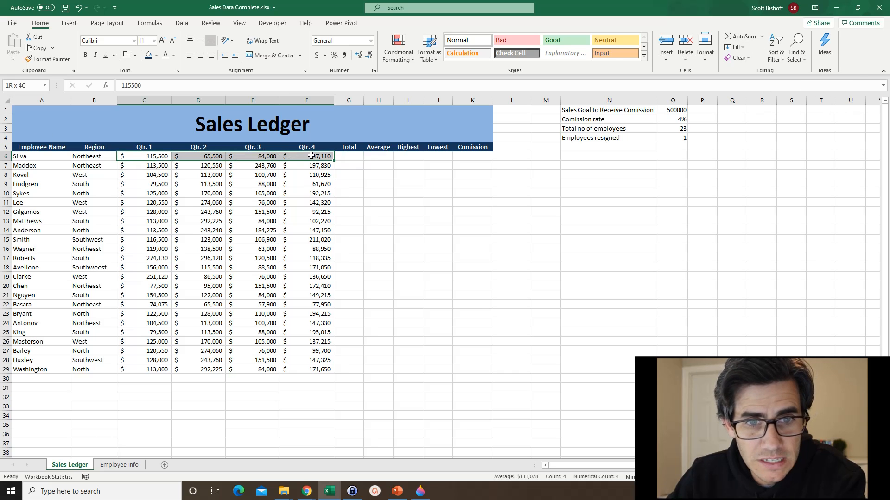
click(348, 156)
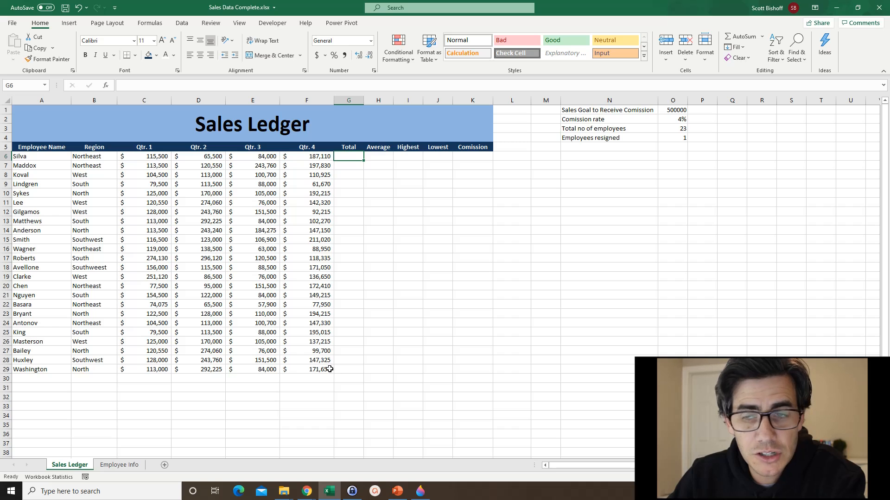
click(740, 41)
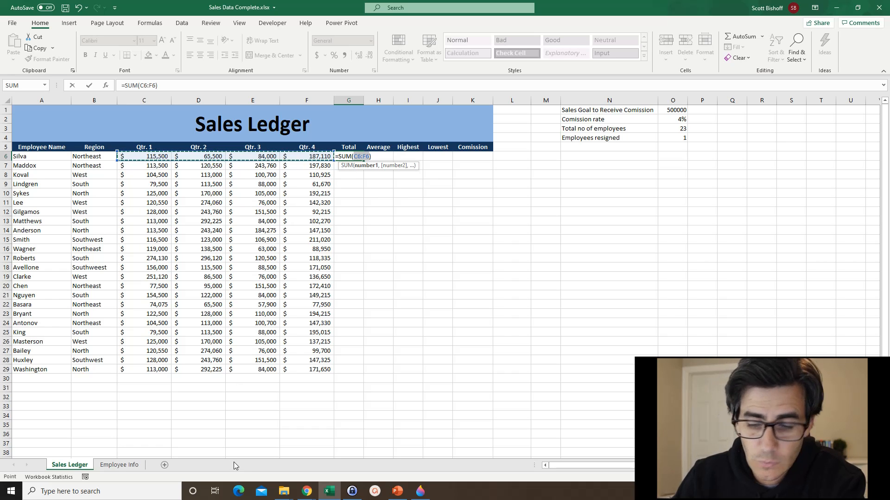
key(Return)
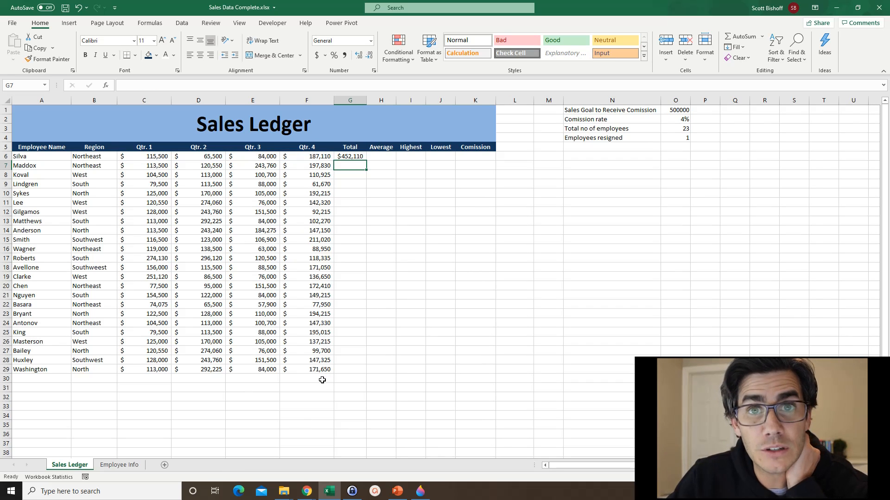
Label A30 as Total and sum the Qtr. 4 sales F6:F29 in F30
click(40, 378)
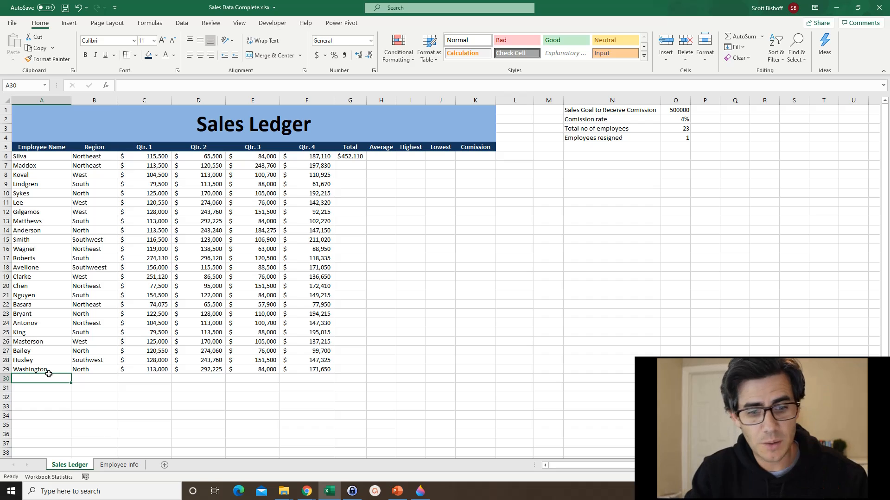
text(Total)
key(Tab)
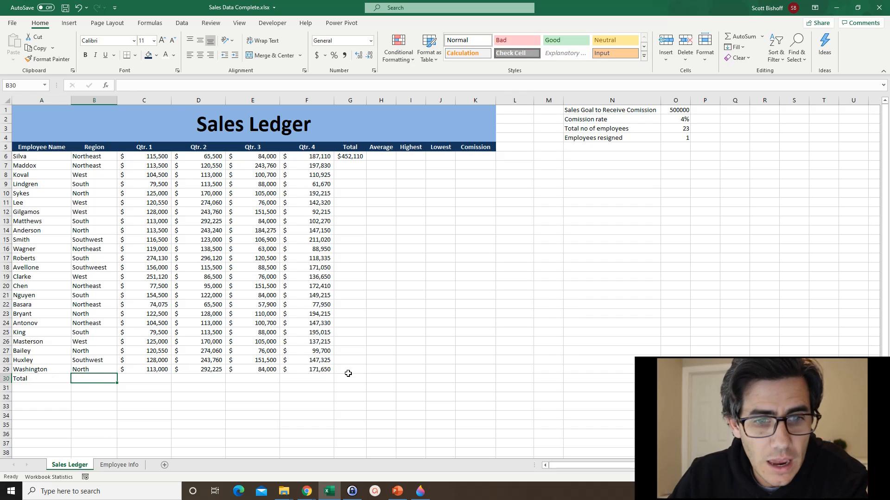
click(324, 378)
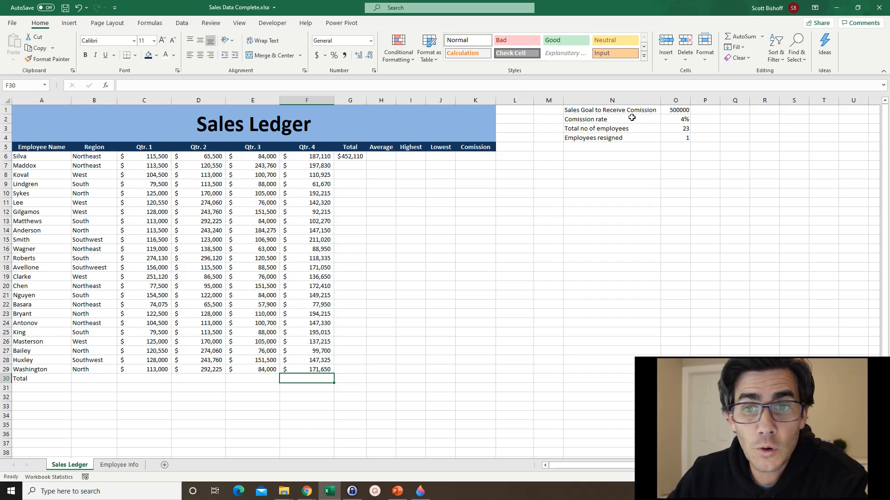
click(762, 37)
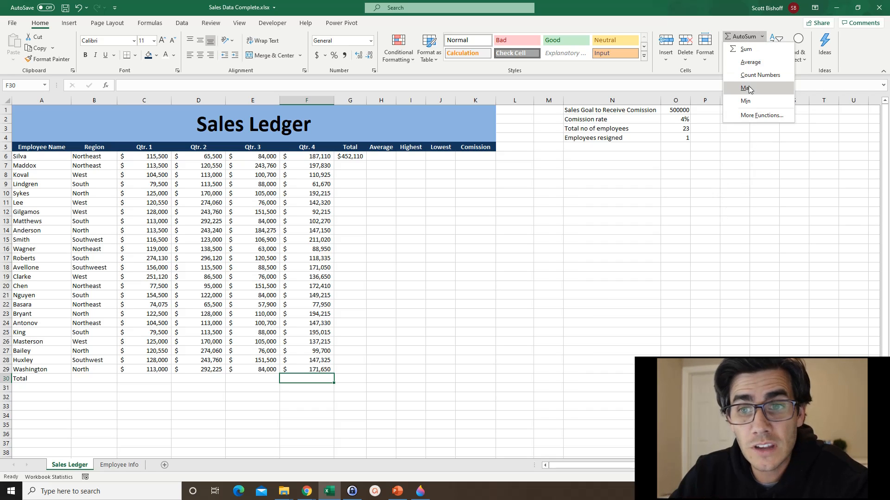
click(747, 49)
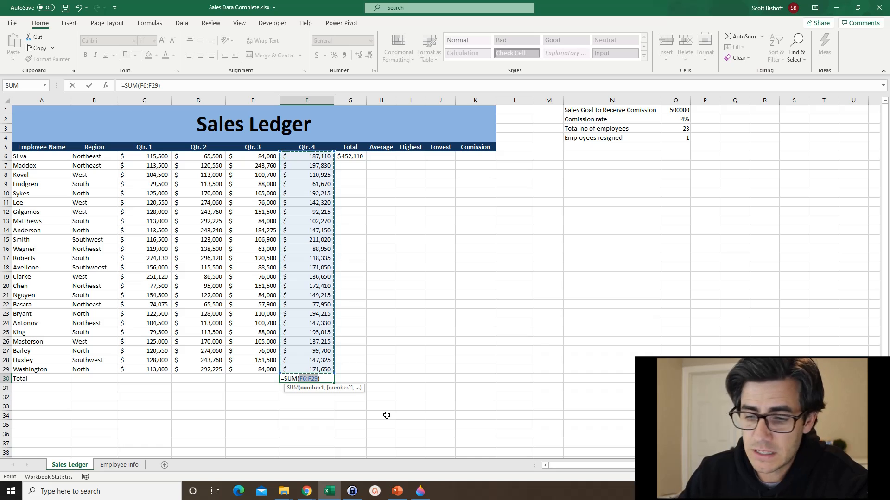
key(Return)
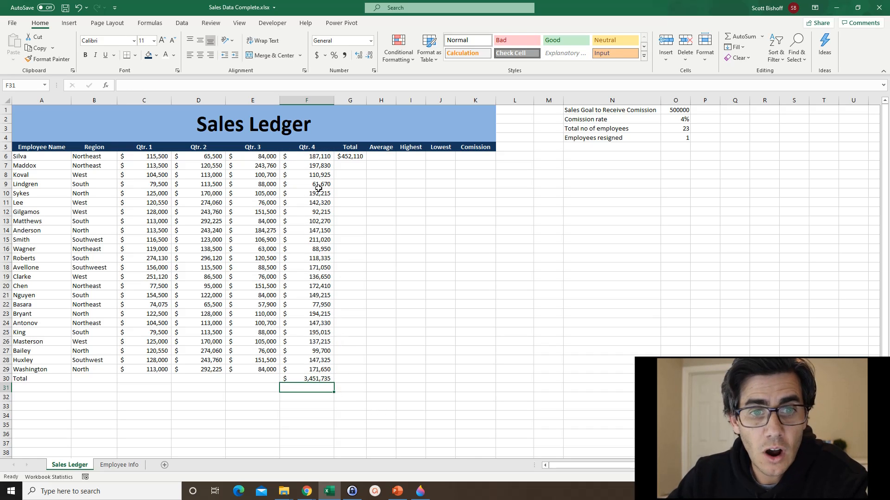
Compare the SUM formulas in F30 and G6 and check which quarter totals are missing in row 30
click(311, 379)
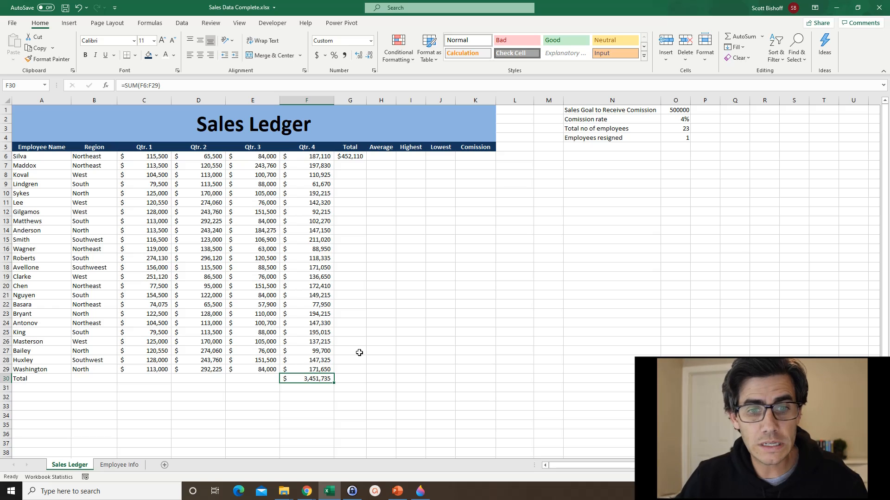
click(359, 158)
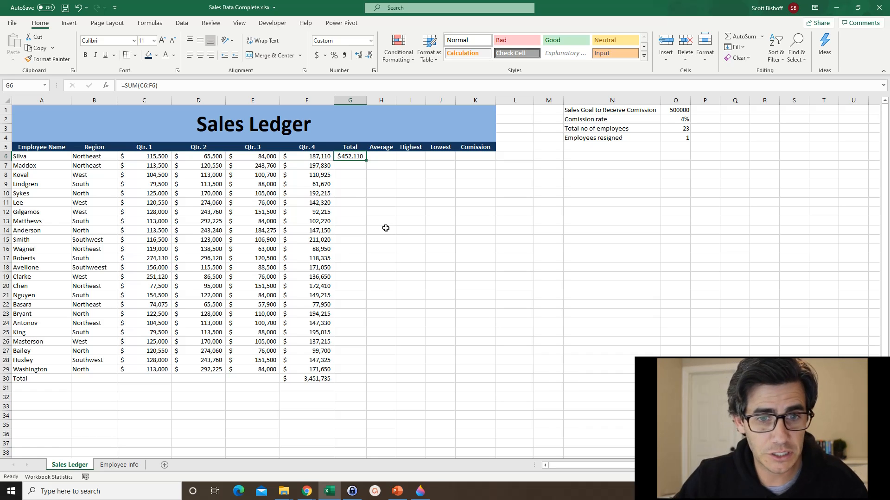
click(318, 381)
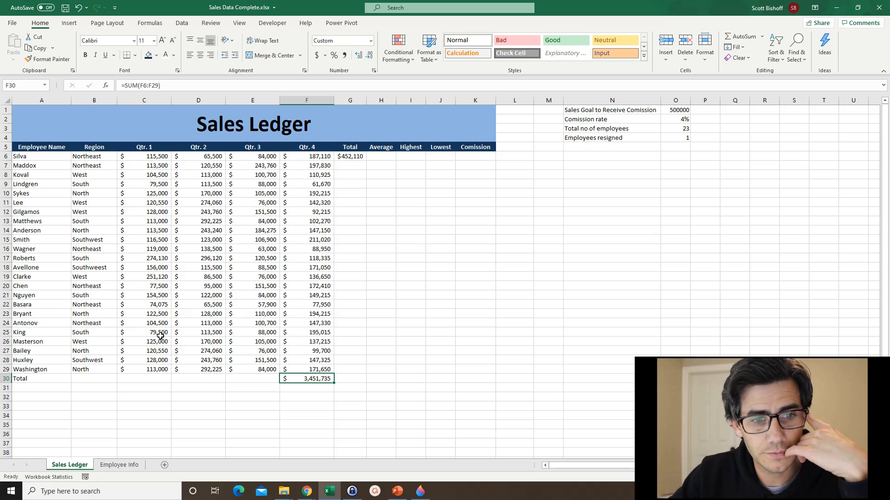
drag(144, 379, 257, 378)
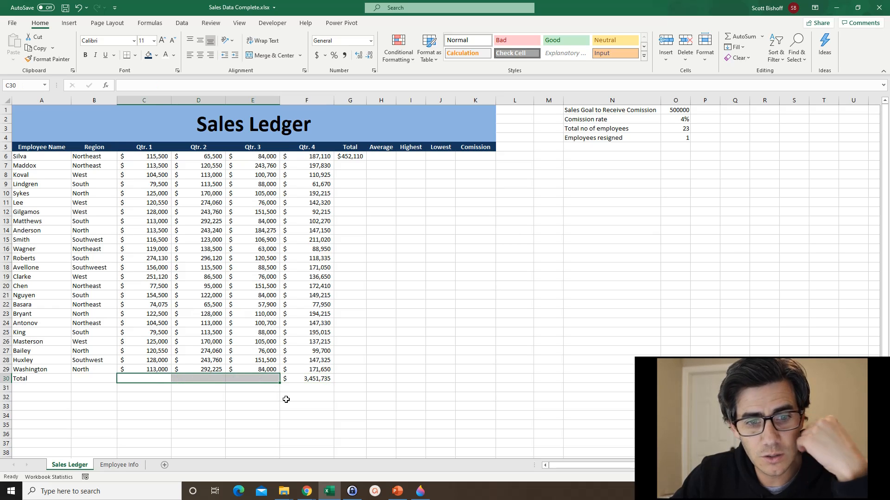
click(311, 380)
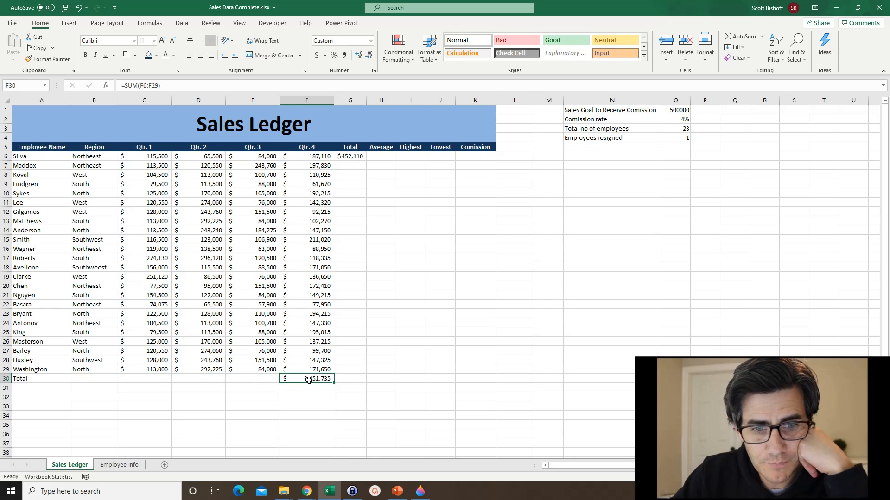
Sum the Qtr. 1 sales C6:C29 in C30 and fill the formula across to E30
click(148, 379)
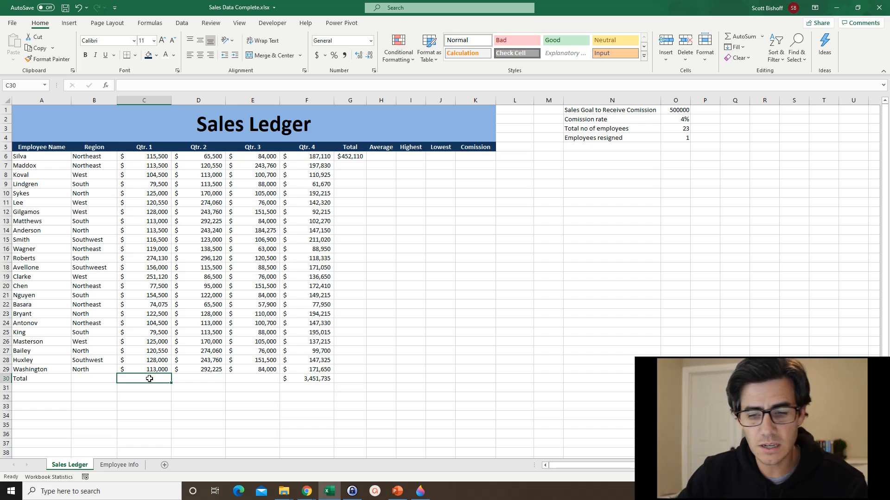
click(749, 36)
key(Return)
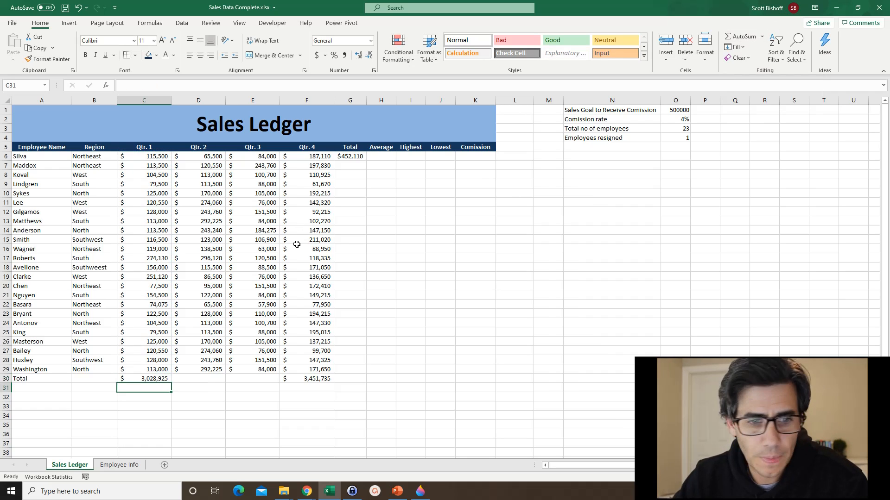
click(166, 381)
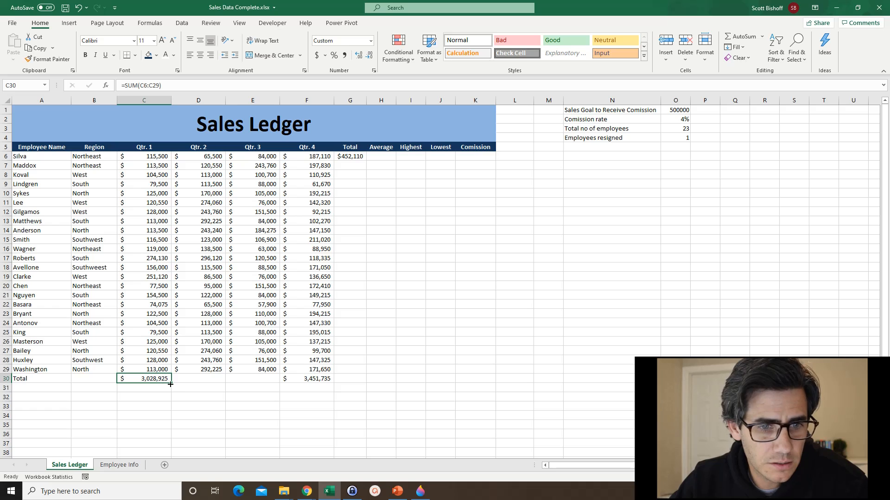
drag(171, 384, 277, 384)
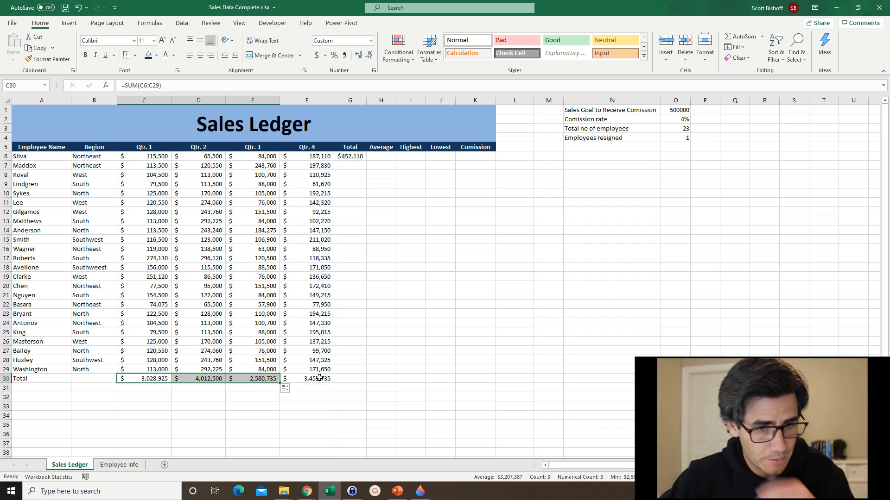
Try replacing the Qtr. 4 total in F30 with a sum of C30:E30, and undo the replacement
click(319, 379)
key(Delete)
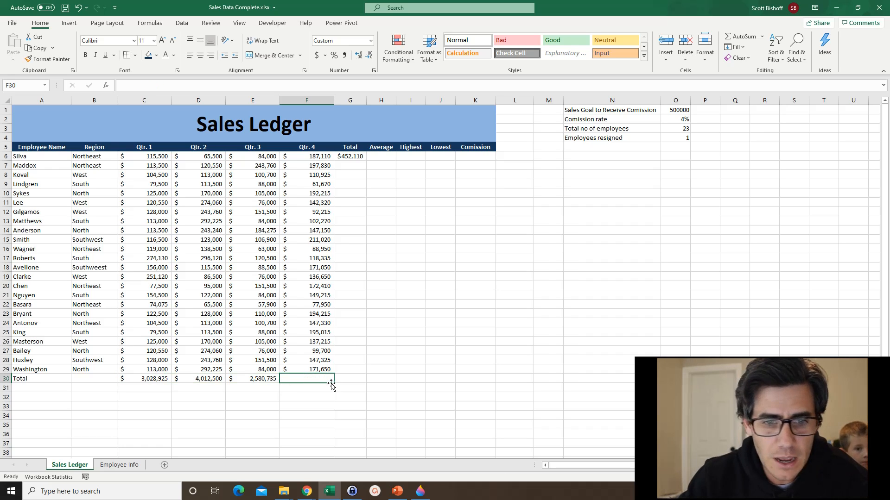
click(747, 36)
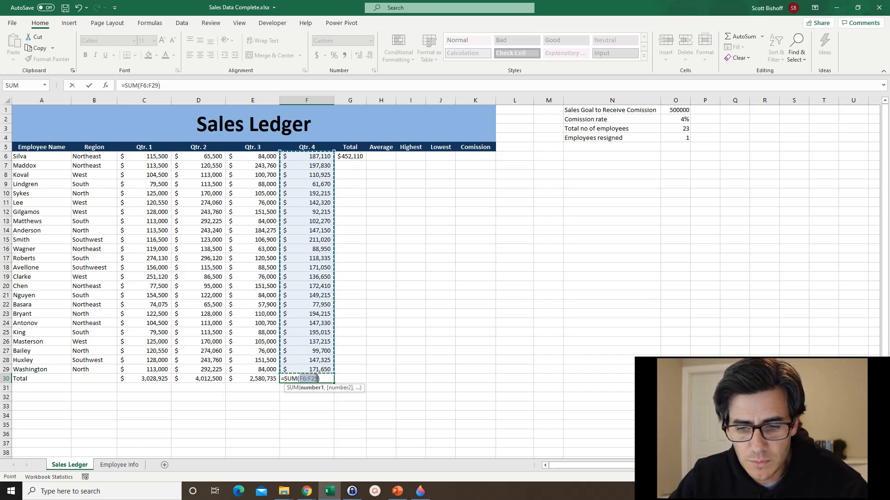
key(BackSpace)
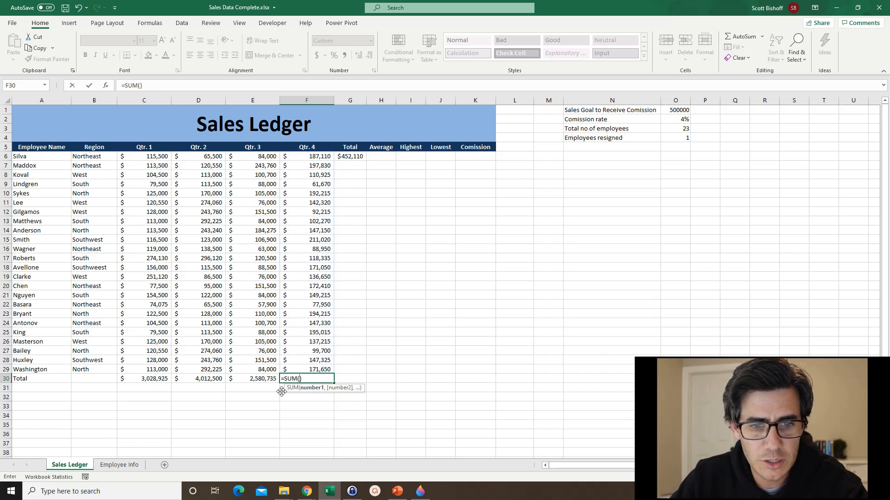
drag(147, 379, 257, 379)
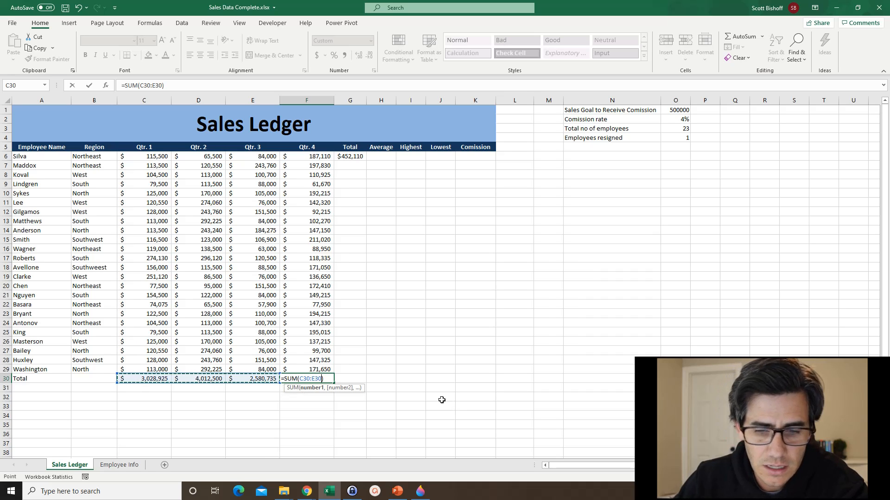
key(Return)
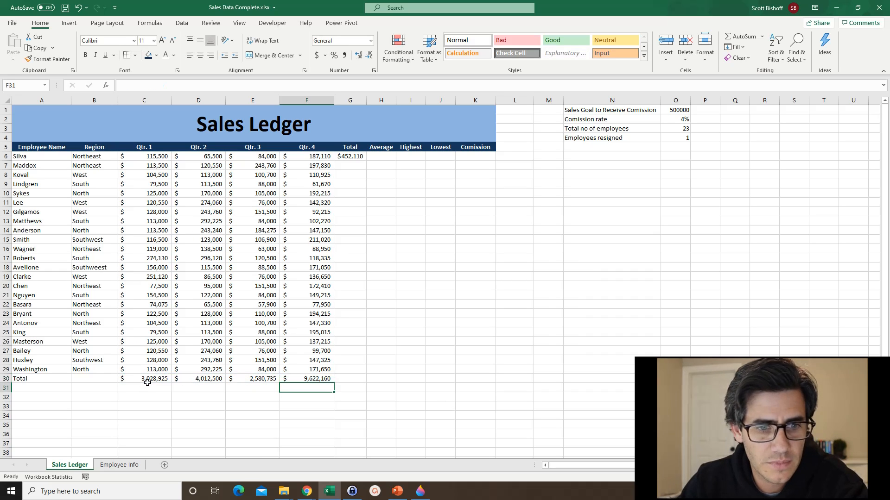
click(314, 379)
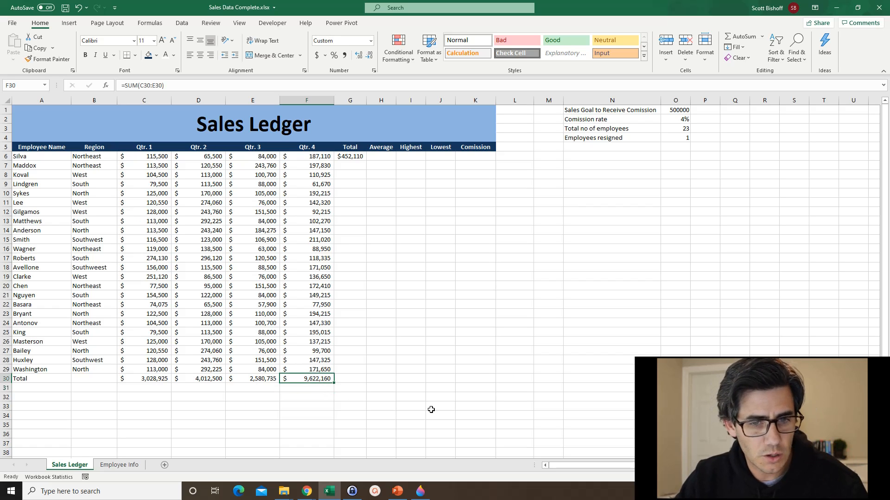
key(ctrl+z)
key(ctrl+z)
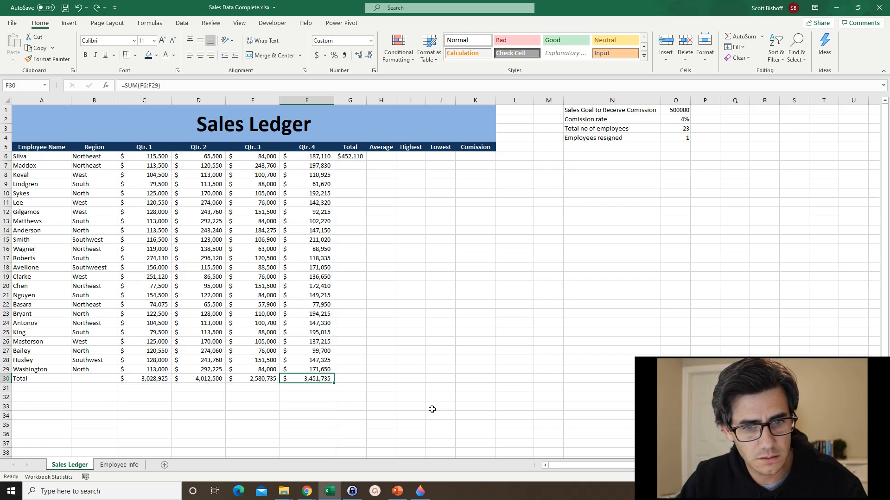
Check the cell range used by the Qtr. 4 SUM formula in F30, leaving the formula as it is
double_click(321, 379)
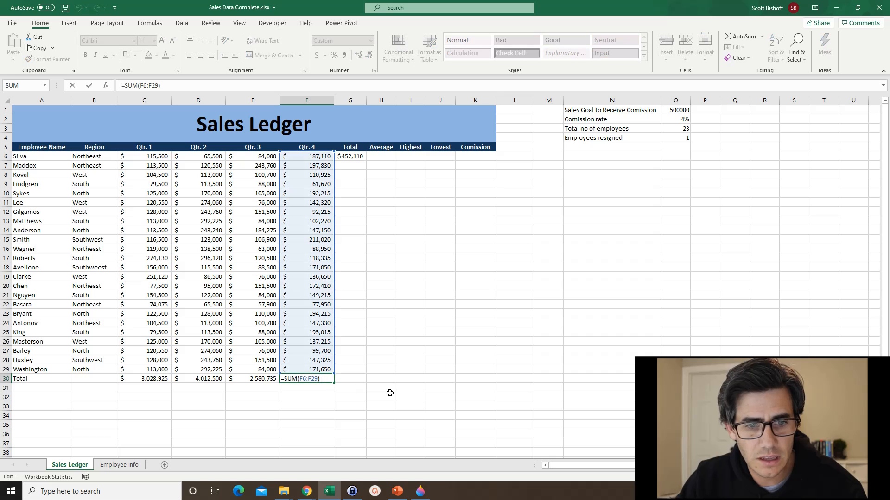
key(Escape)
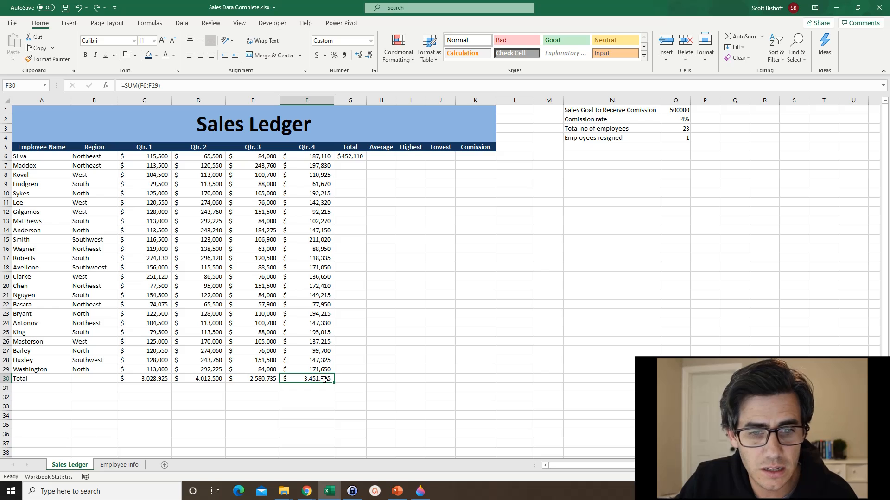
click(405, 388)
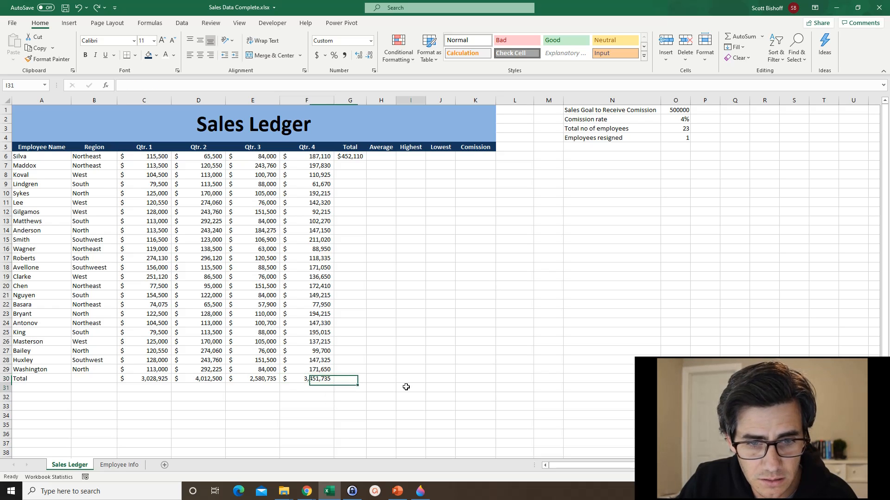
click(314, 380)
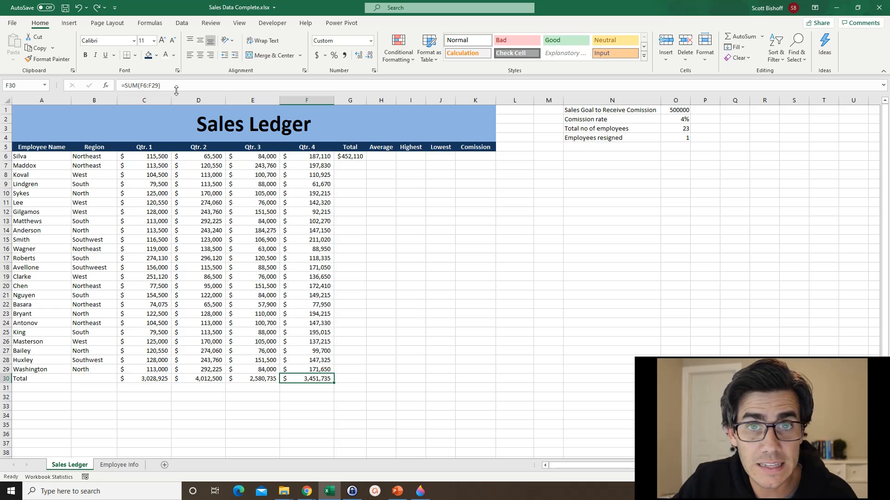
double_click(311, 379)
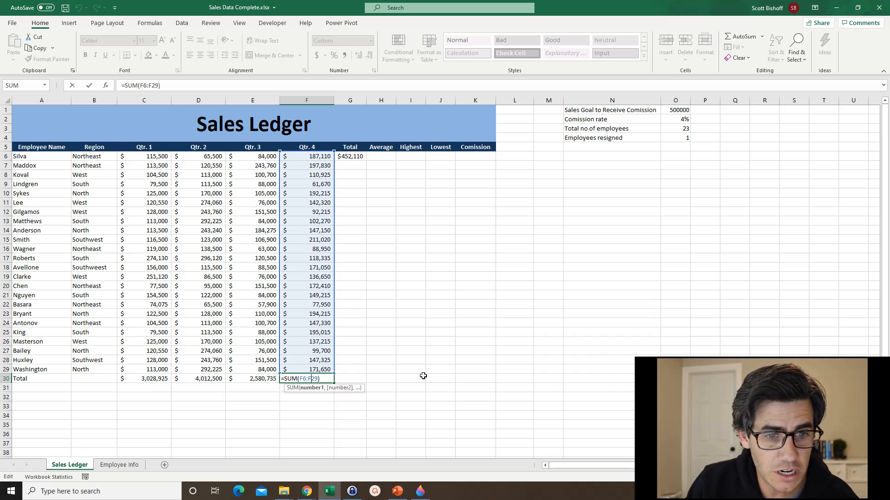
key(Return)
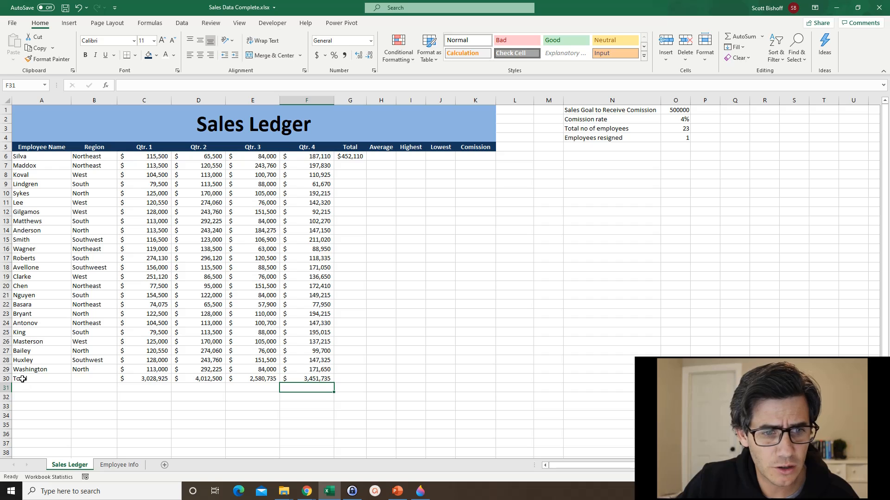
Add a top border across the Total row, A30:K30
drag(25, 380, 465, 384)
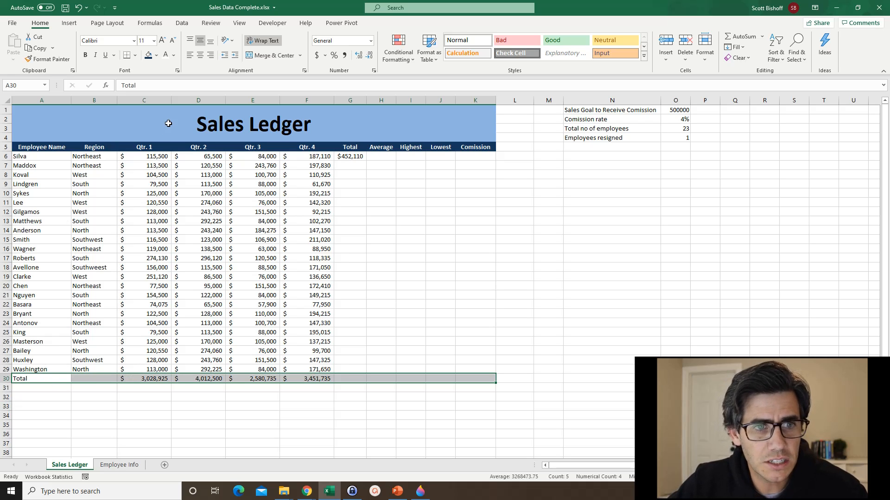
click(136, 55)
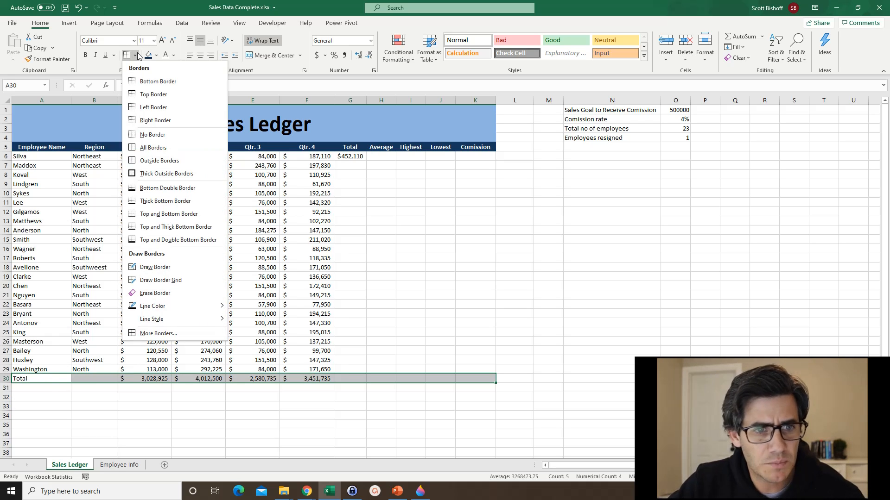
click(147, 96)
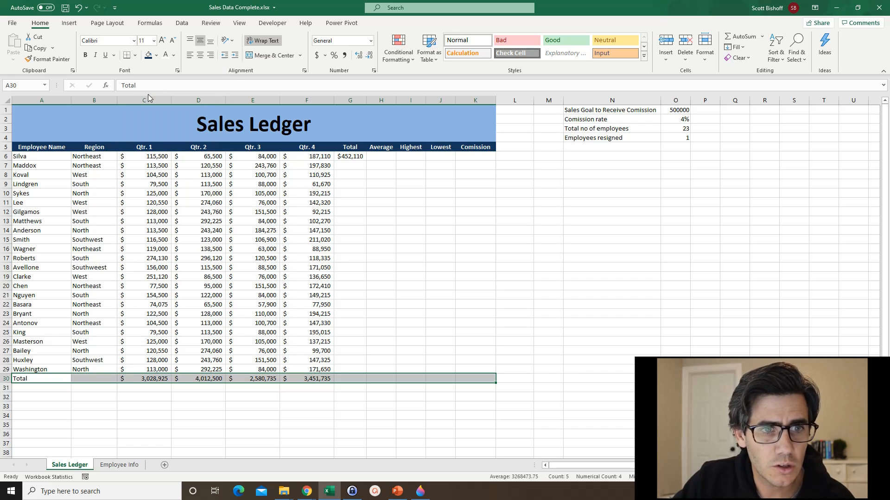
click(235, 409)
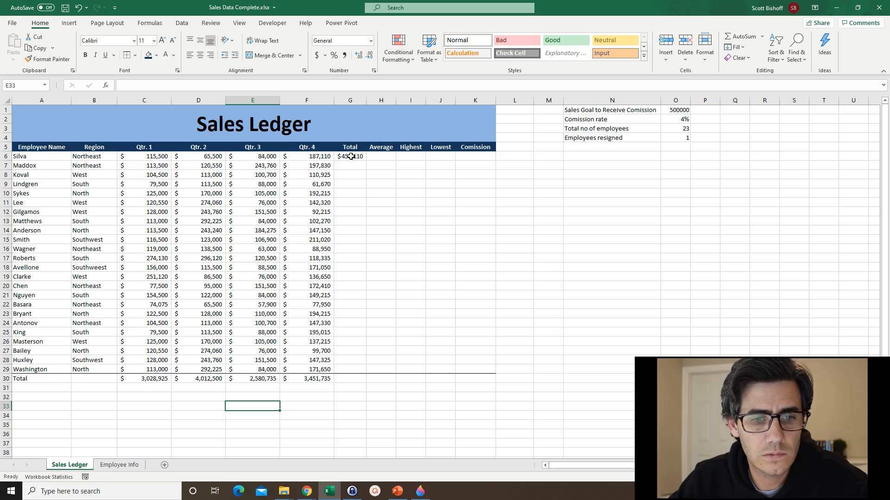
click(376, 491)
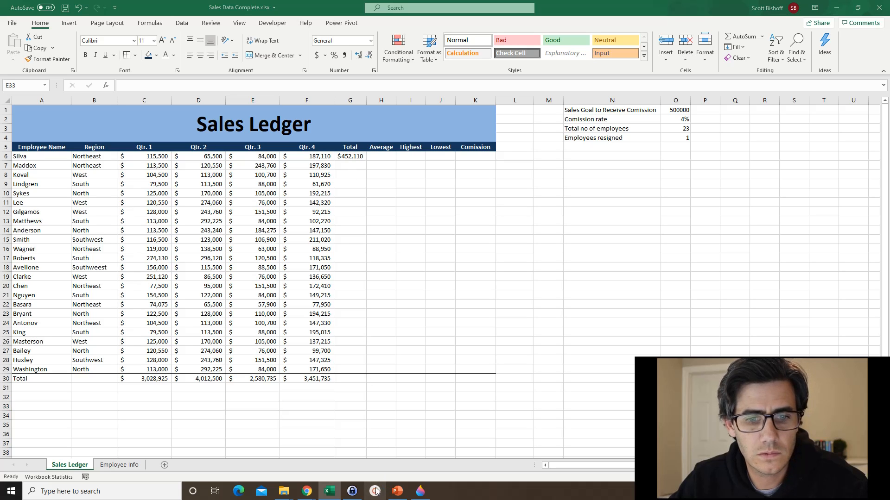